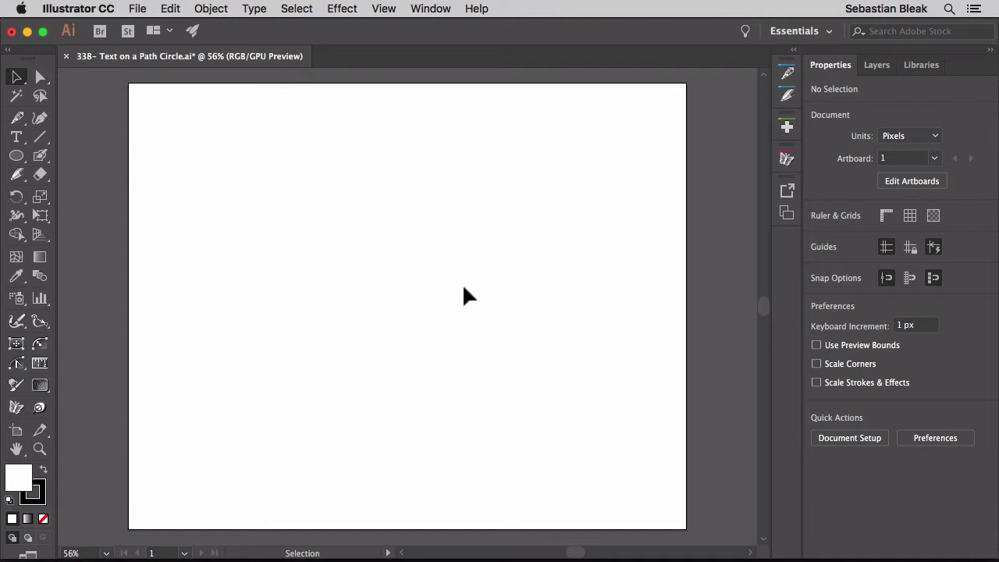
# - Draw a 576 × 576 px circle outward from its centre near the middle of the artboard
pyautogui.press('l')
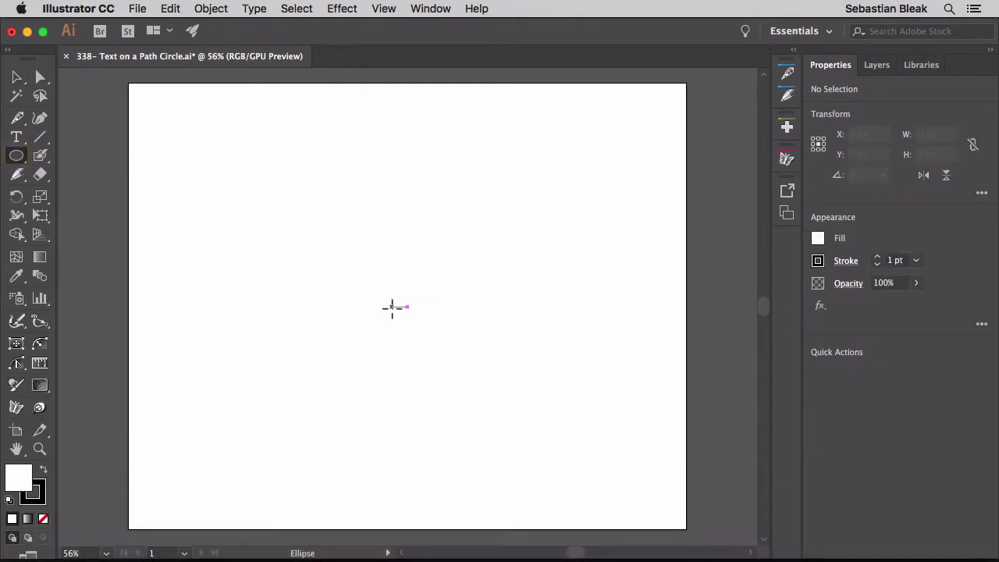
pyautogui.click(394, 306)
pyautogui.moveTo(395, 307); pyautogui.dragTo(527, 228)
pyautogui.press('shift')
pyautogui.press('alt')
pyautogui.press('space')
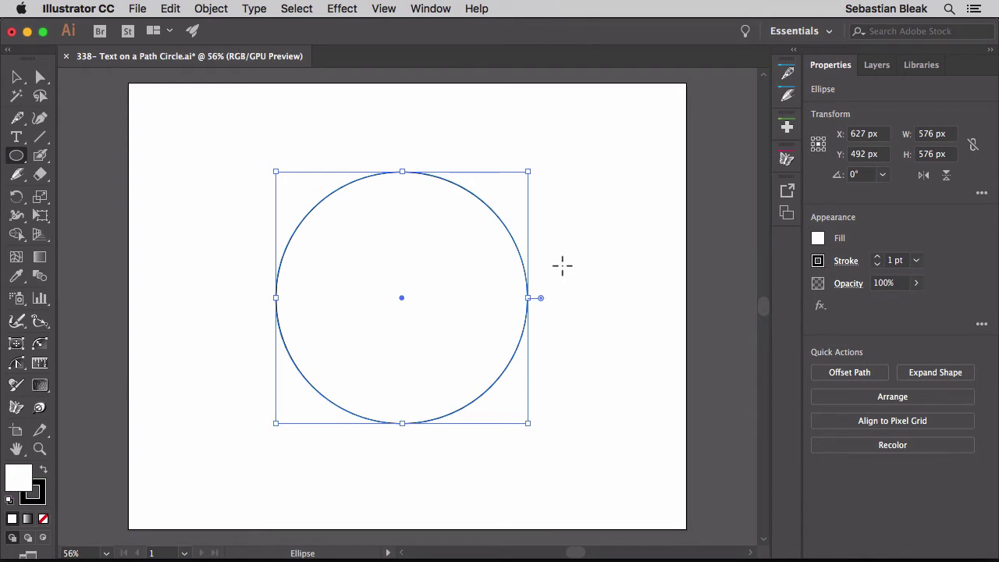
# - Attach placeholder type on a path to the circle, starting at its top anchor
pyautogui.press('t')
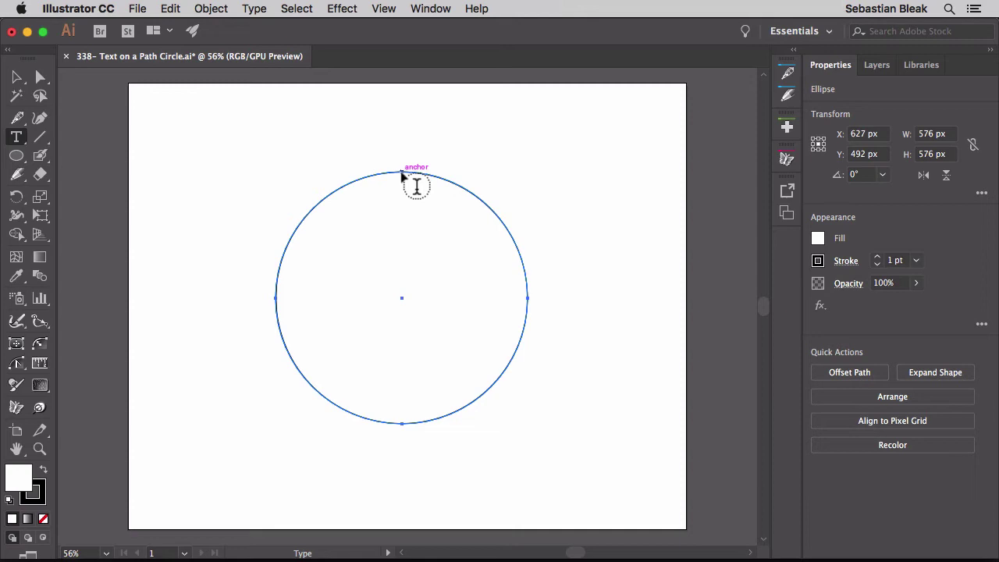
pyautogui.click(401, 173)
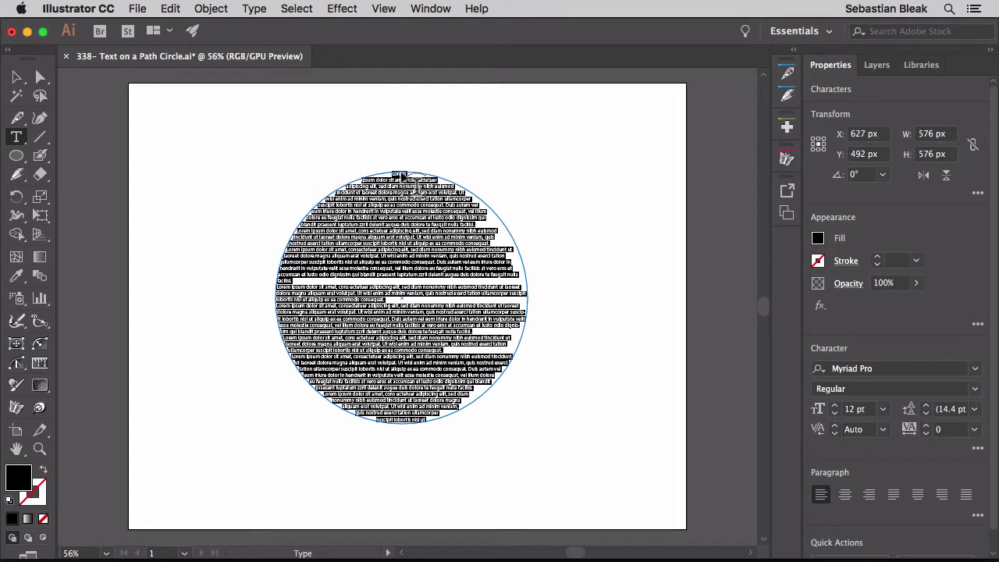
pyautogui.press('super+z')
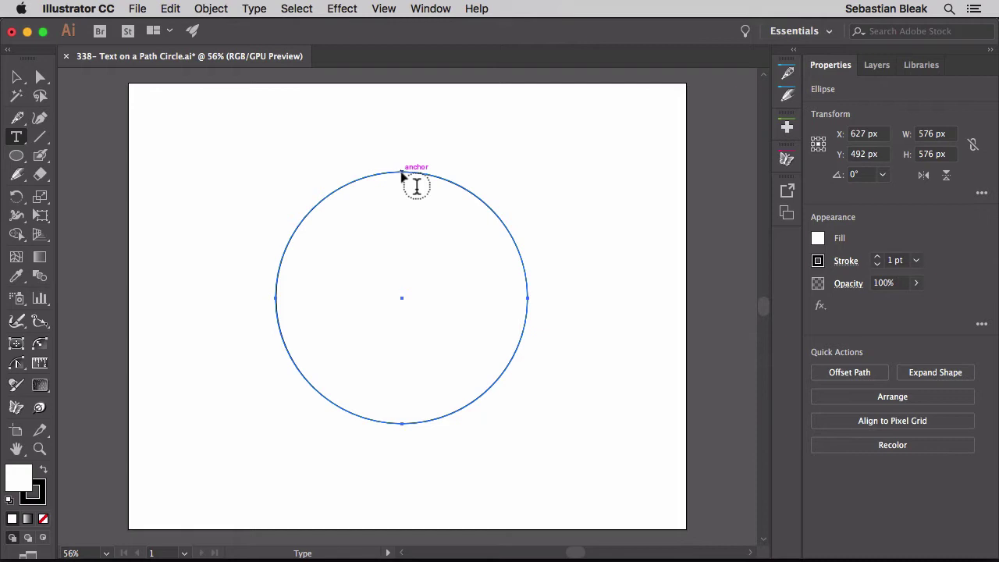
pyautogui.press('alt')
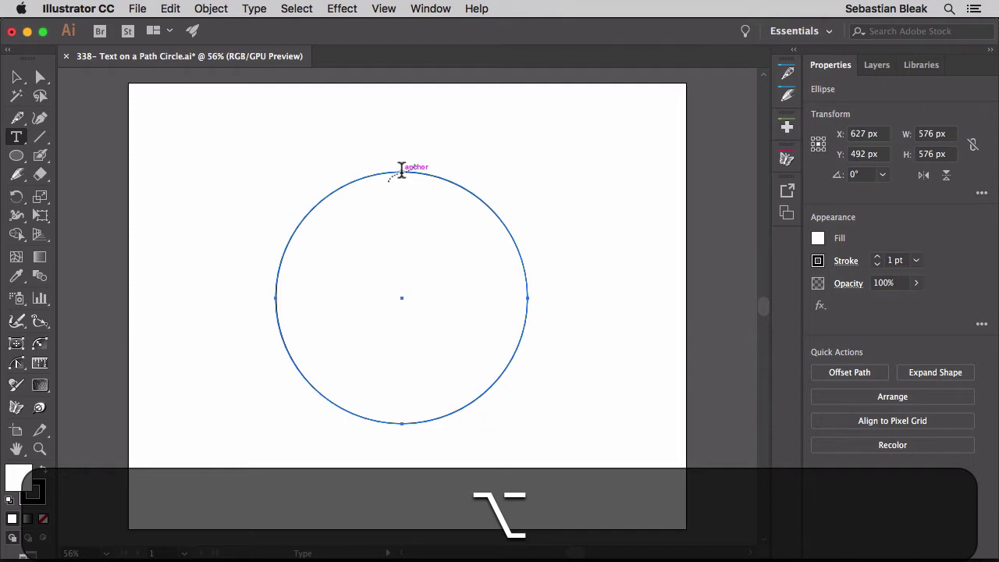
pyautogui.keyDown('alt'); pyautogui.click(401, 170); pyautogui.keyUp('alt')
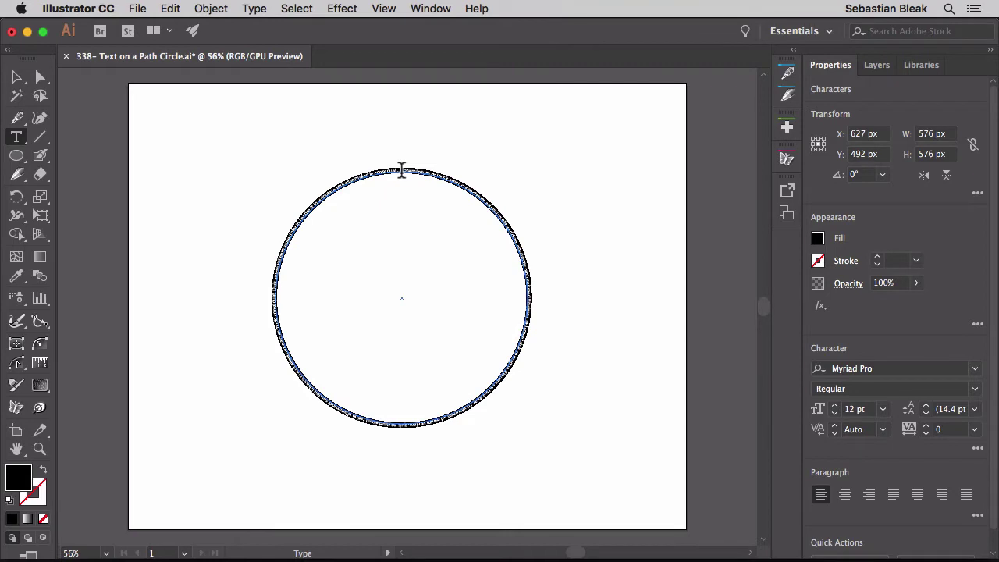
# - Replace the placeholder with the text VENICE DYNAMICS
pyautogui.press('shift')
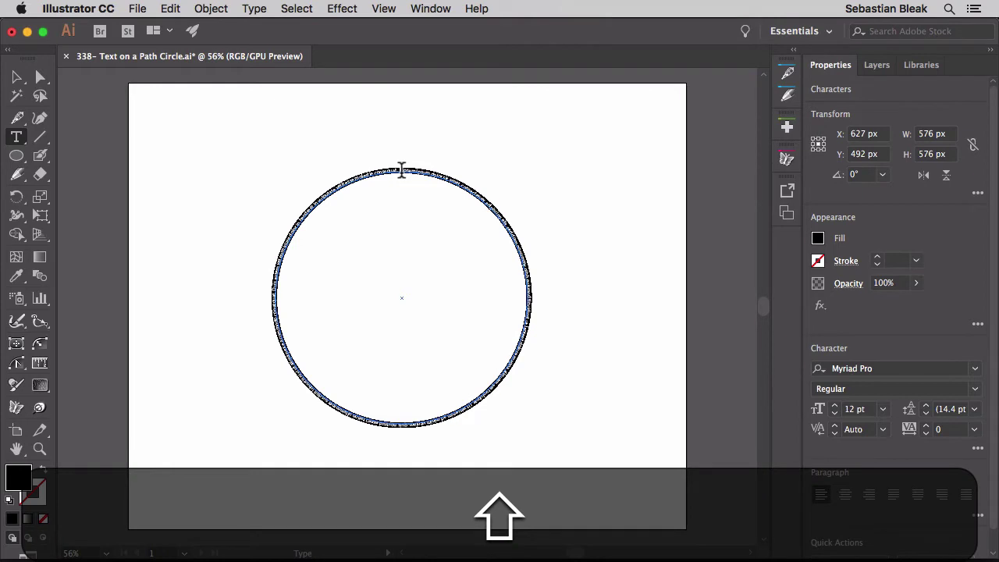
pyautogui.write('SCIENCE ')
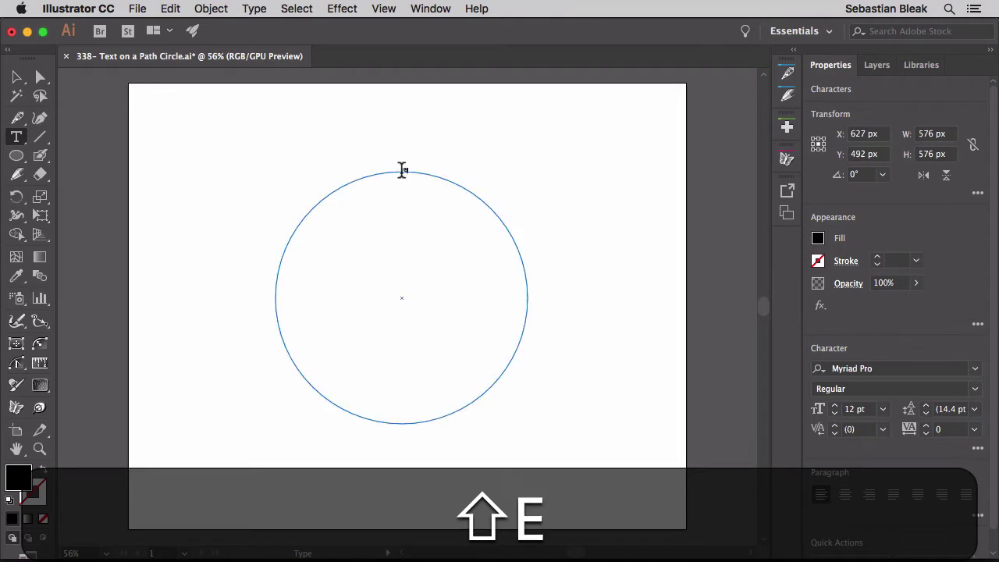
pyautogui.write('DYNAMICS')
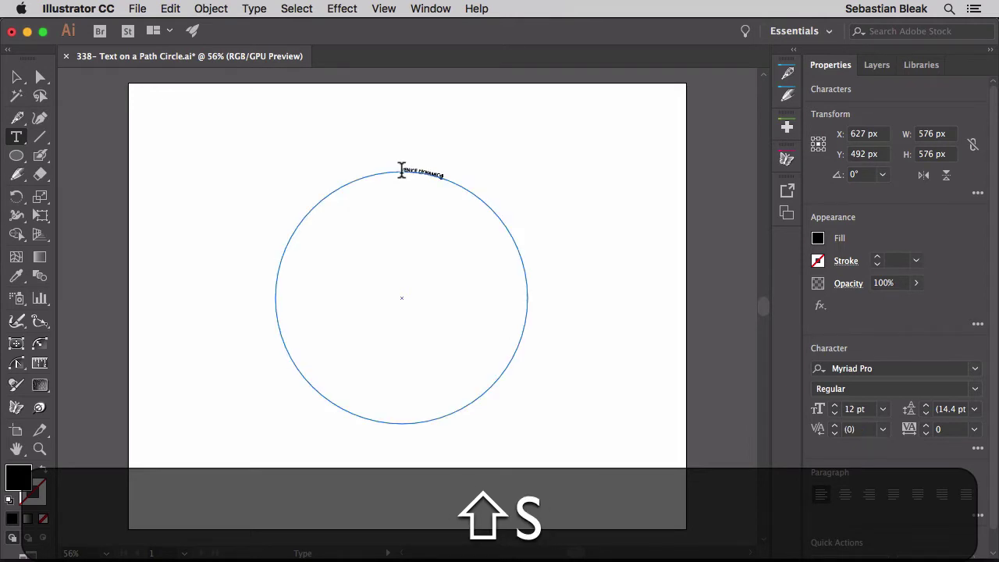
pyautogui.press('shift+super+Return')
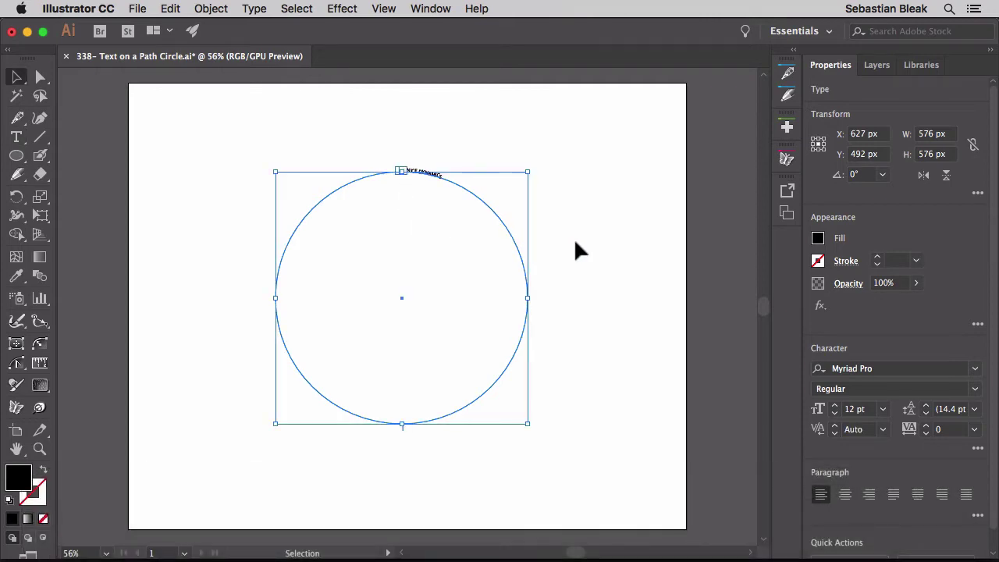
# - Enlarge the circle text to 62 pt and centre it along the path
pyautogui.press('super')
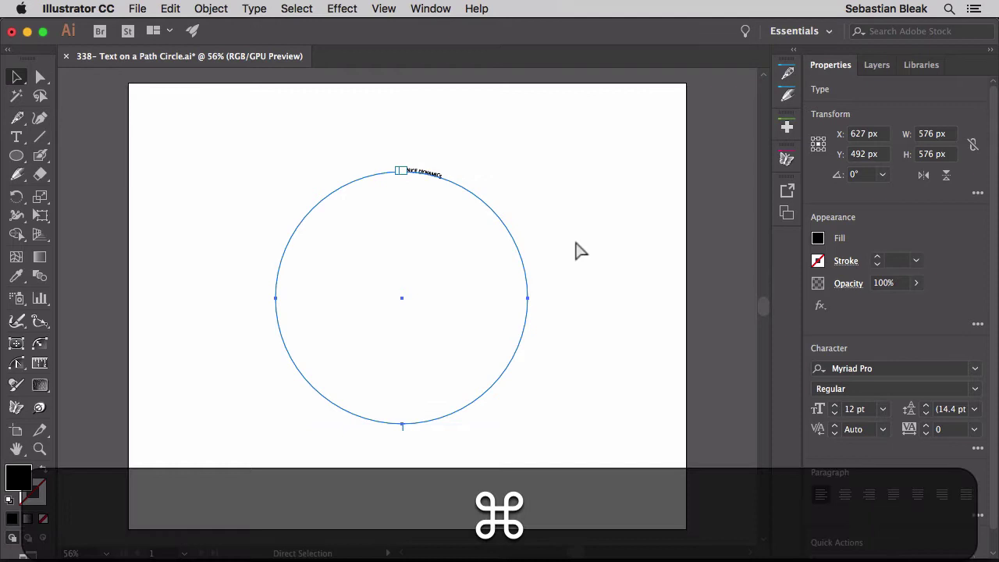
pyautogui.press('super+shift+period')
pyautogui.press('super+shift+period')
pyautogui.press('super+shift+period')
pyautogui.press('super+shift+period')
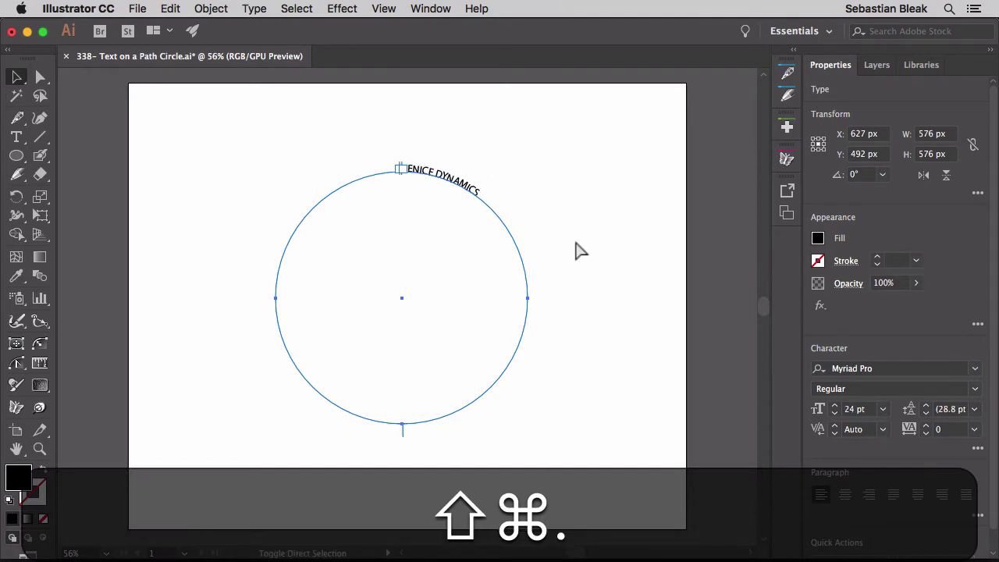
pyautogui.press('super+shift+period')
pyautogui.press('super+shift+period')
pyautogui.press('super+shift+period')
pyautogui.press('super+shift+period')
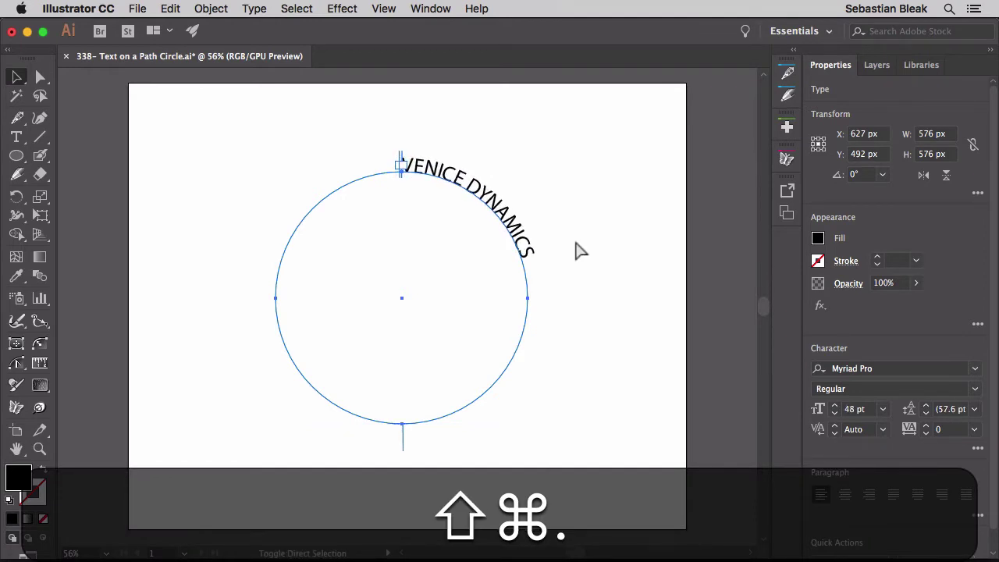
pyautogui.press('super+shift+period')
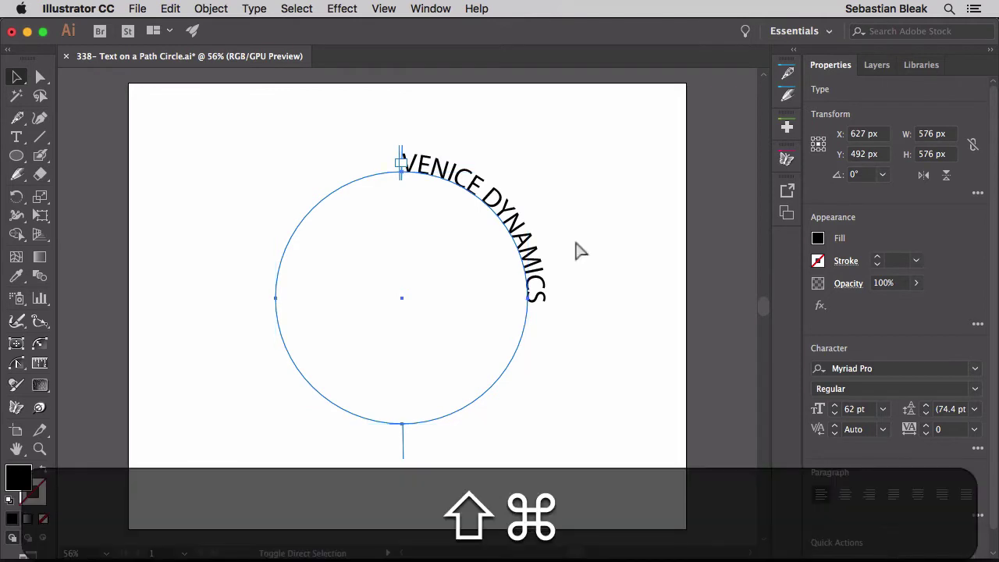
pyautogui.press('super+shift+c')
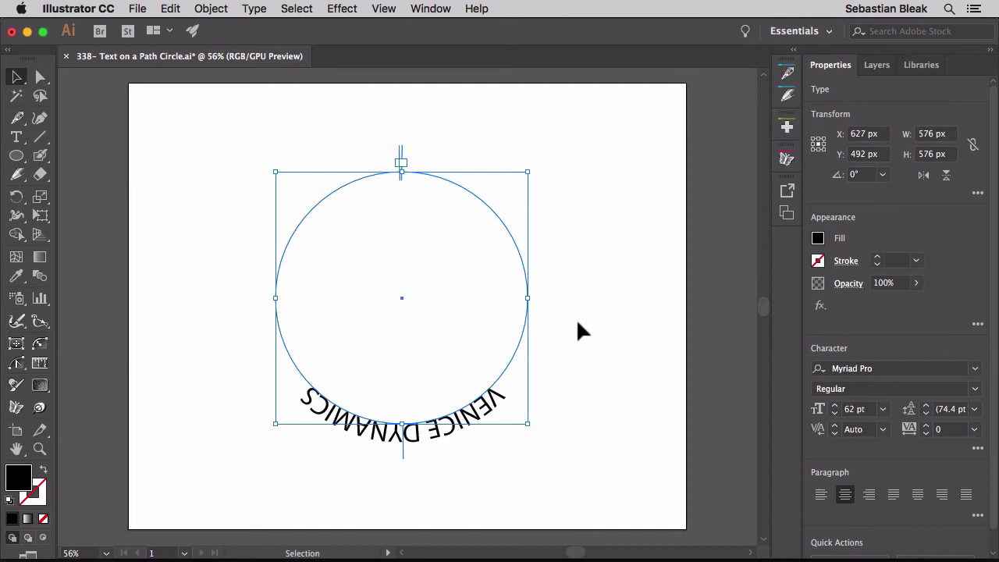
# - Rotate the circle text 180° so VENICE DYNAMICS arcs upright across the top
pyautogui.press('v')
pyautogui.moveTo(273, 162); pyautogui.dragTo(473, 376)
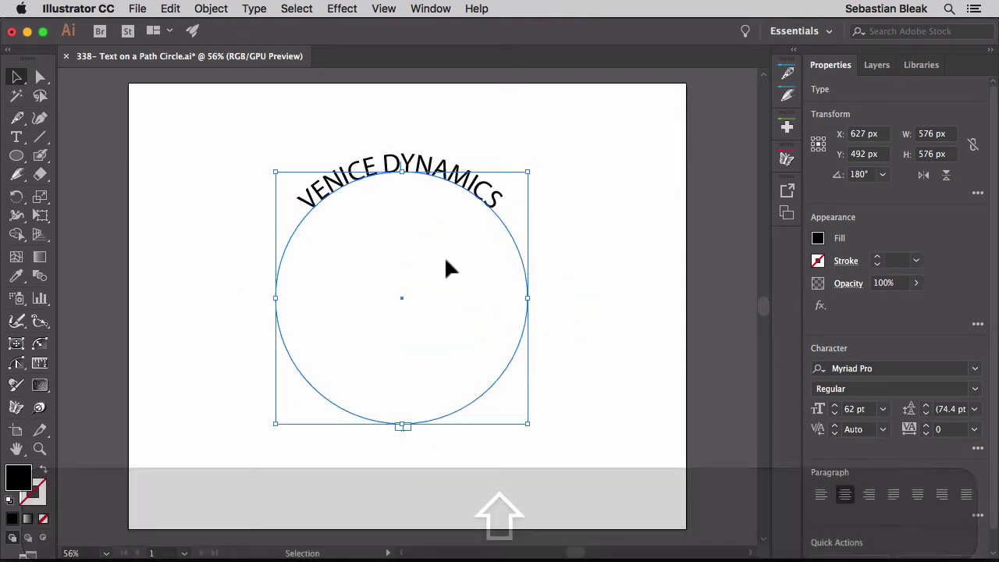
pyautogui.click(383, 9)
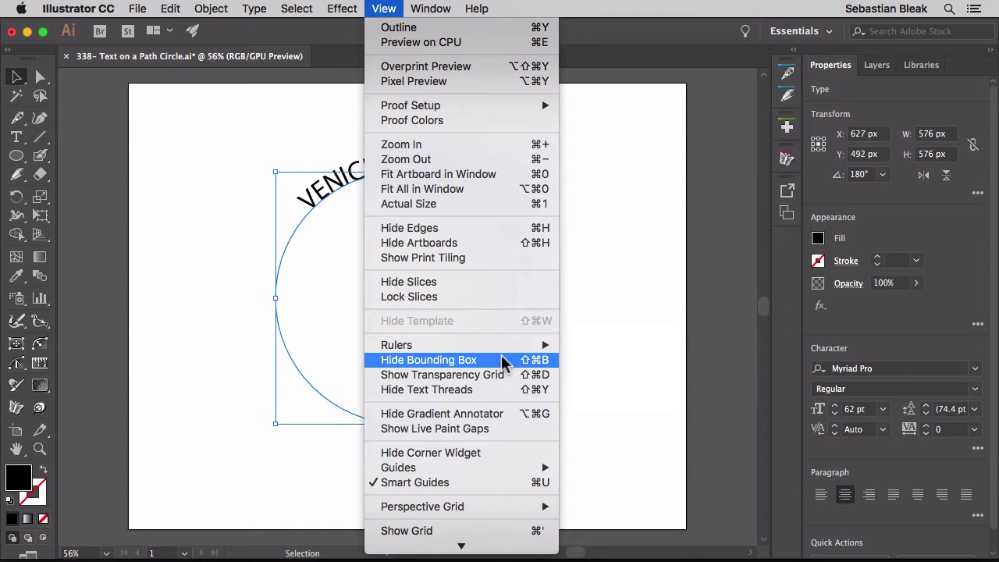
# - Set VENICE DYNAMICS to 84 pt in the ChunkFive Roman font
pyautogui.press('Escape')
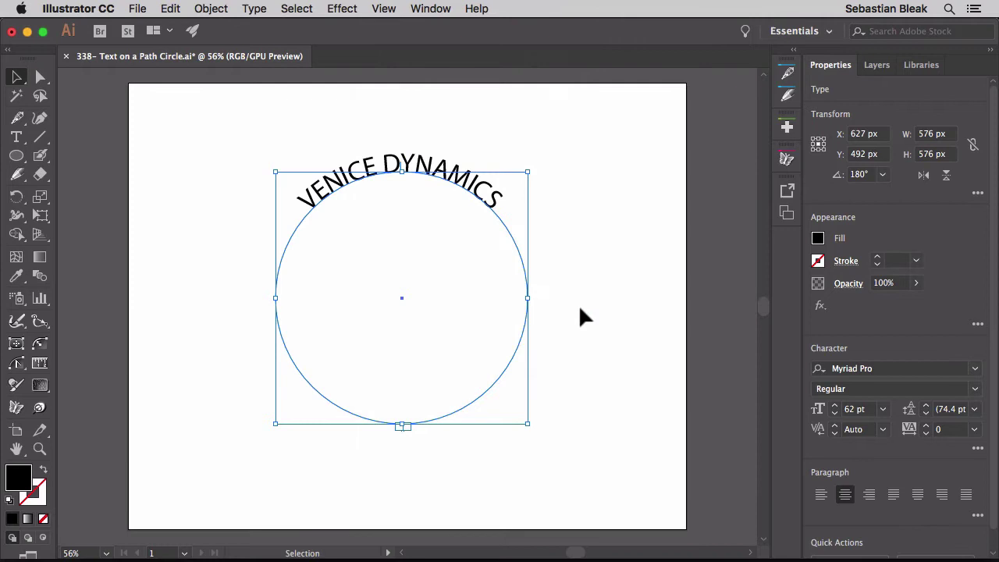
pyautogui.press('super+shift+period')
pyautogui.press('super+shift+period')
pyautogui.press('super+shift+period')
pyautogui.press('super+shift+period')
pyautogui.press('super+shift+period')
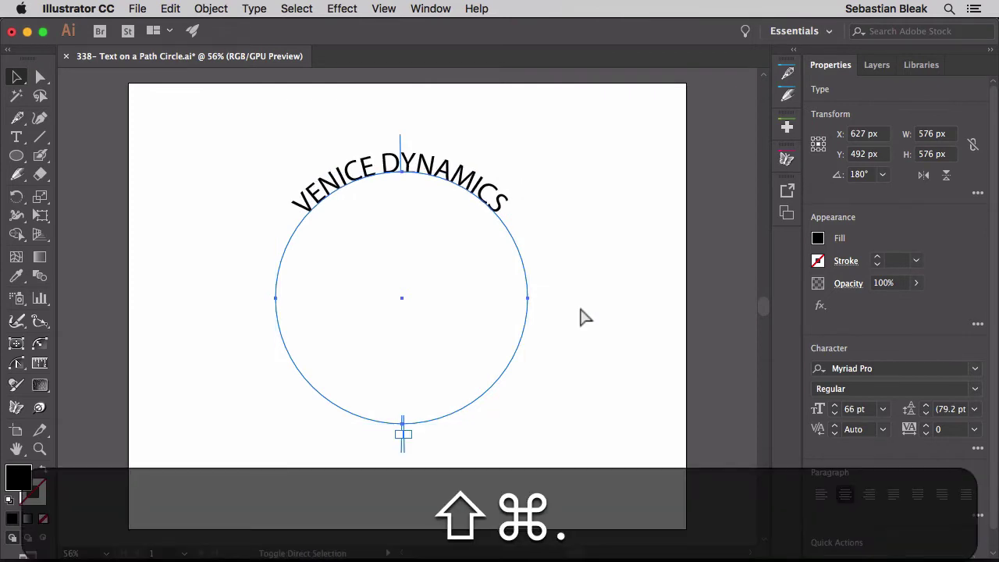
pyautogui.press('super+shift+period')
pyautogui.press('super+shift+period')
pyautogui.press('super+shift+period')
pyautogui.press('super+shift+period')
pyautogui.press('super+shift+period')
pyautogui.press('super+shift+period')
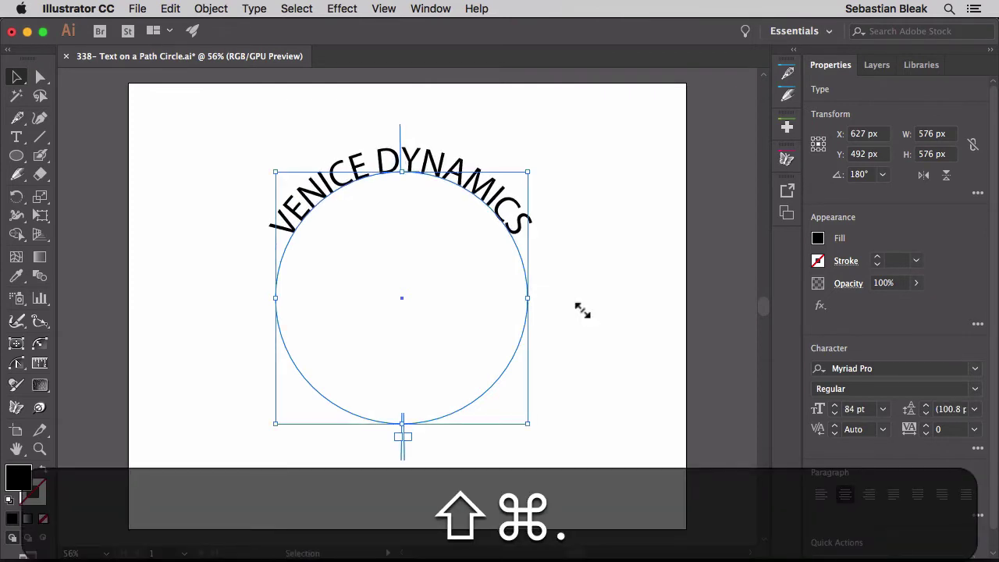
pyautogui.click(976, 370)
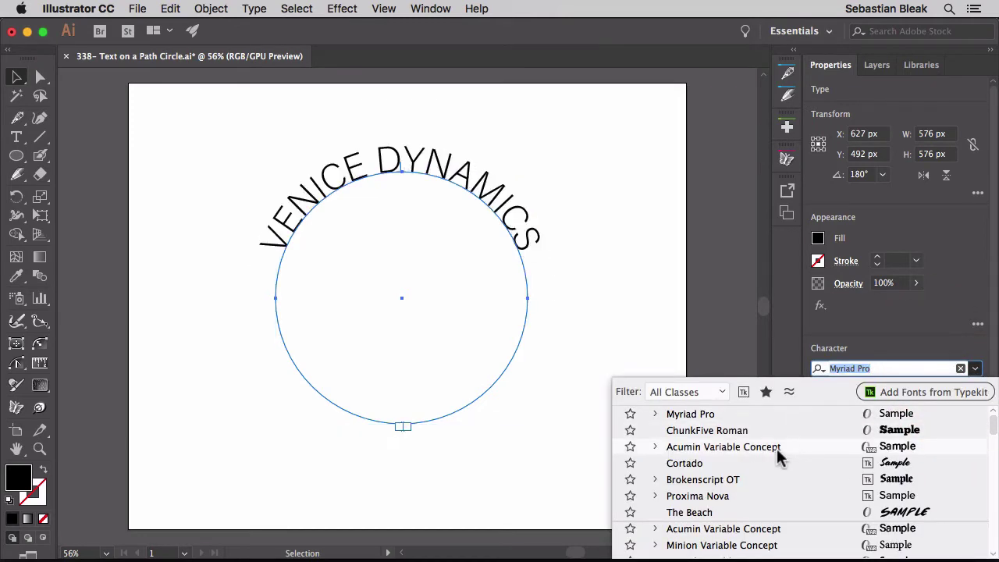
pyautogui.click(711, 431)
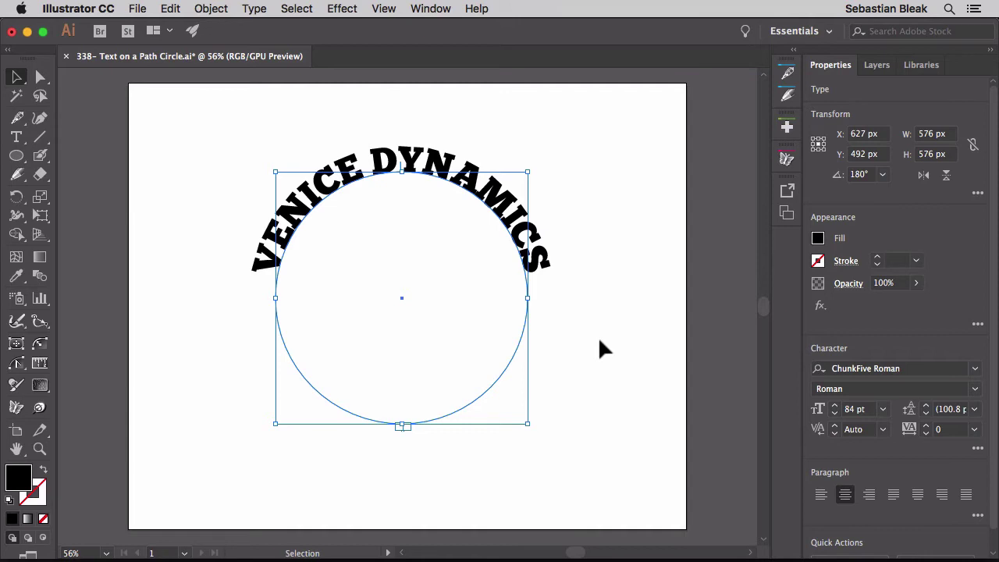
# - Paste a copy of the circle text in front and retype it as *MUSCLE BEACH*
pyautogui.press('super+c')
pyautogui.press('super+f')
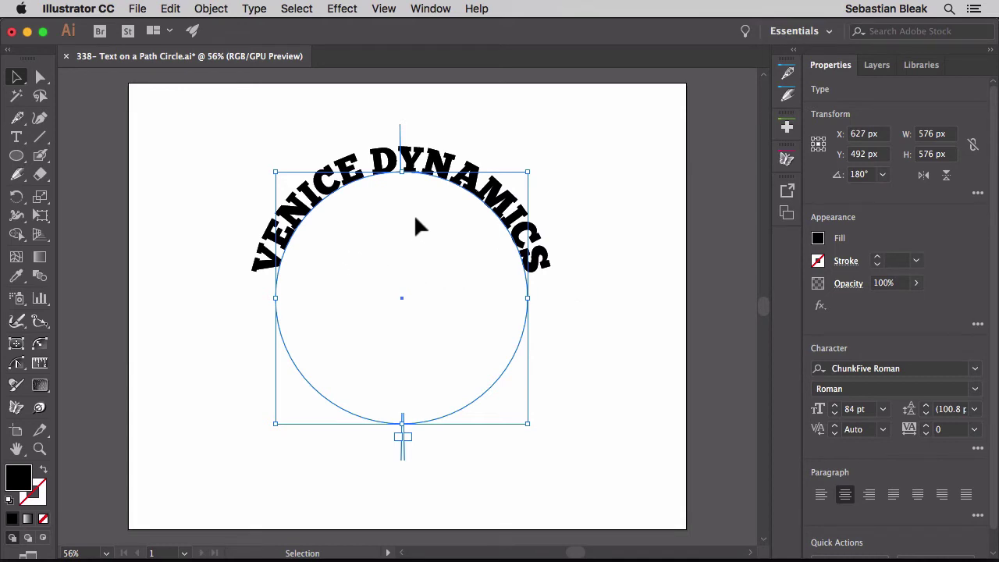
pyautogui.doubleClick(373, 167)
pyautogui.tripleClick(373, 167)
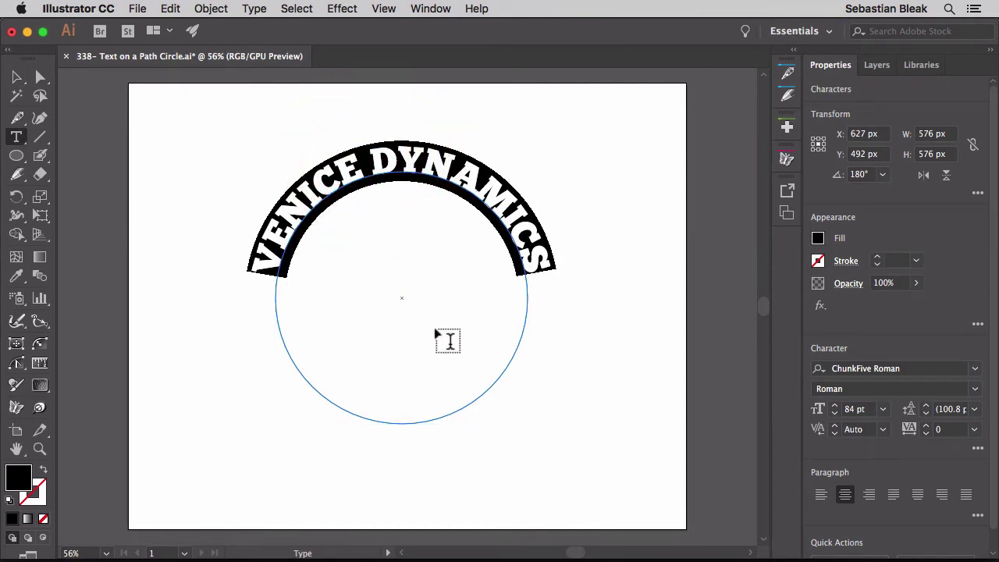
pyautogui.press('shift')
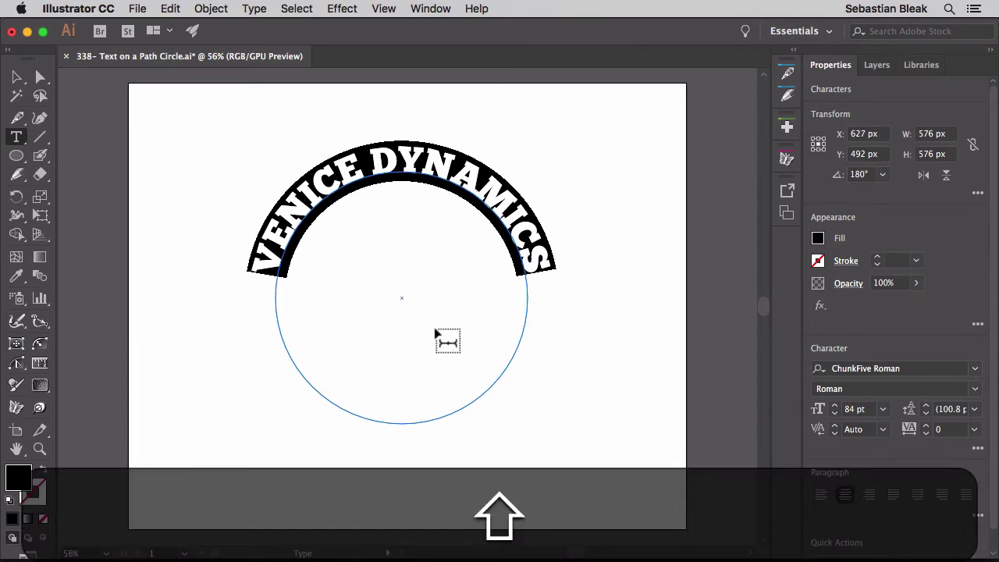
pyautogui.hotkey('shift', '8')
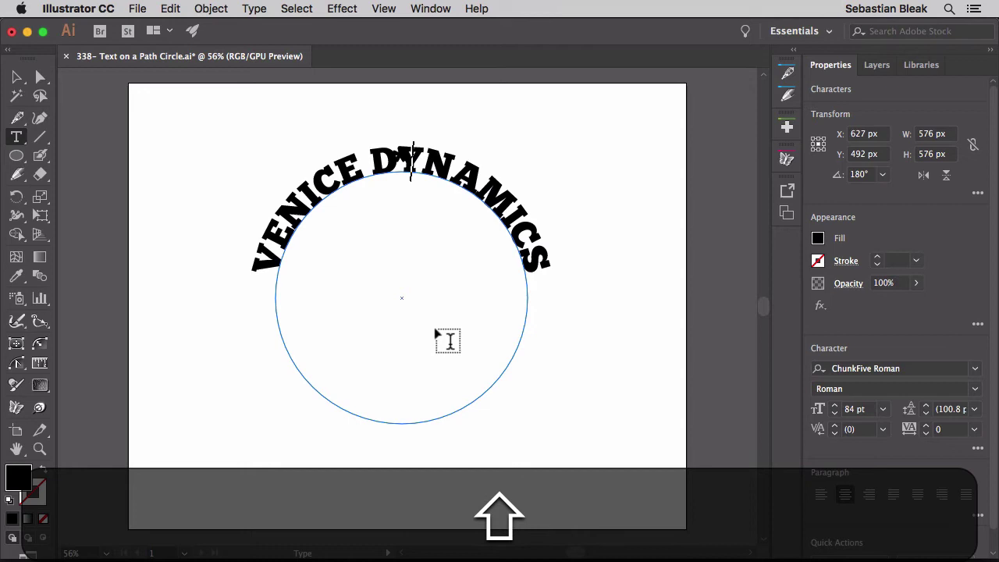
pyautogui.write('UL ECH')
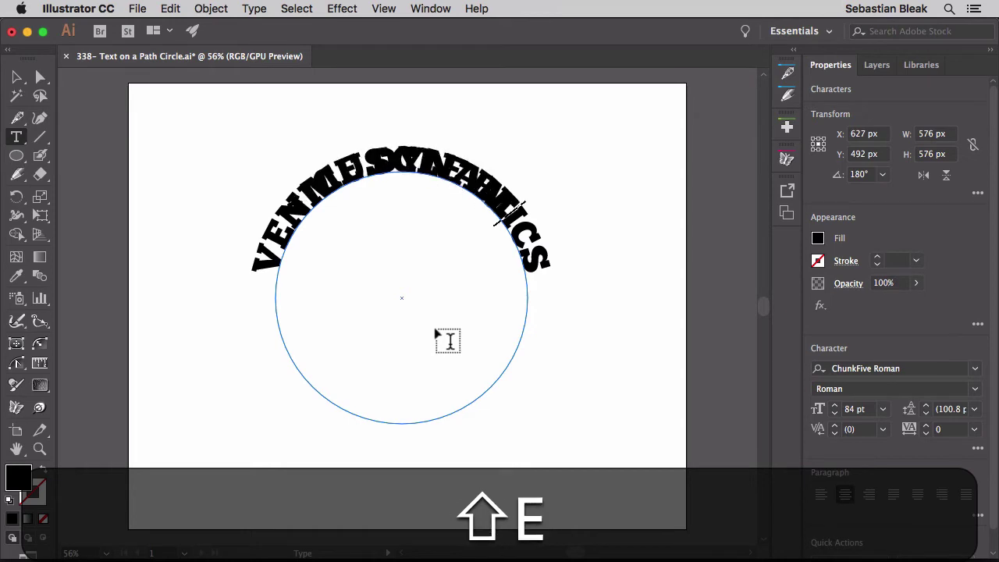
pyautogui.write('*')
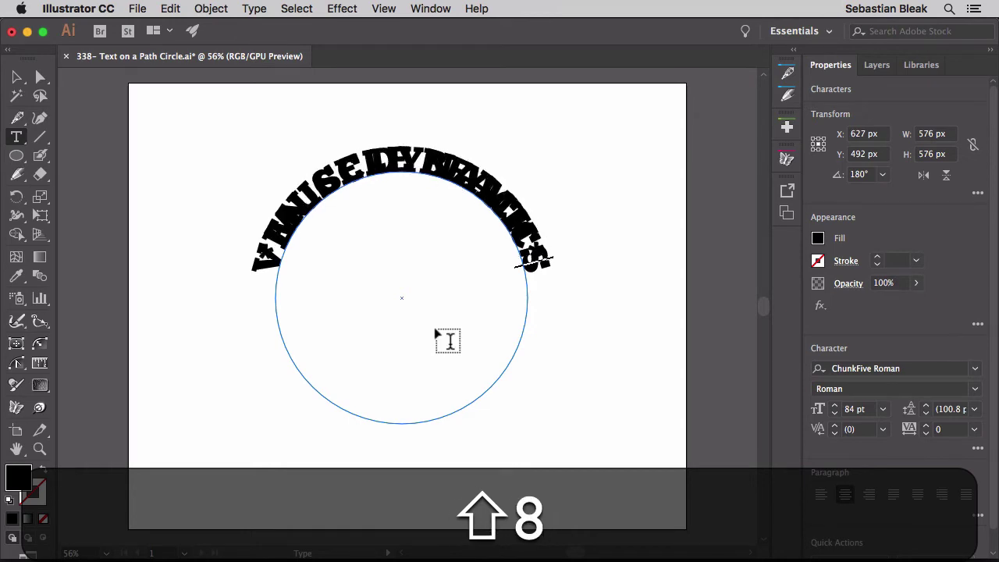
pyautogui.press('super+shift+Return')
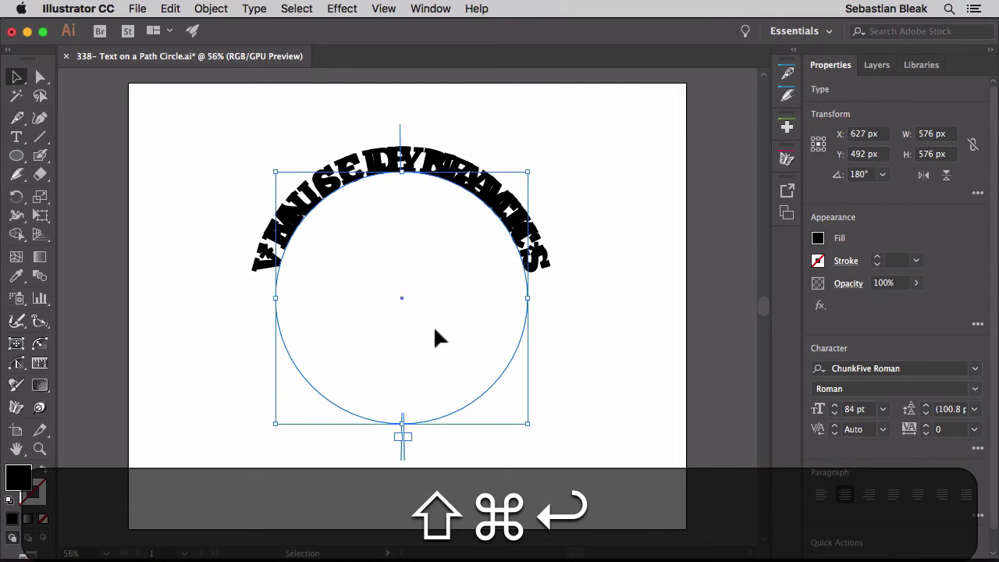
# - Rotate the copy so *MUSCLE BEACH* sits around the bottom of the circle
pyautogui.click(268, 165)
pyautogui.moveTo(268, 164); pyautogui.dragTo(483, 348)
pyautogui.press('shift')
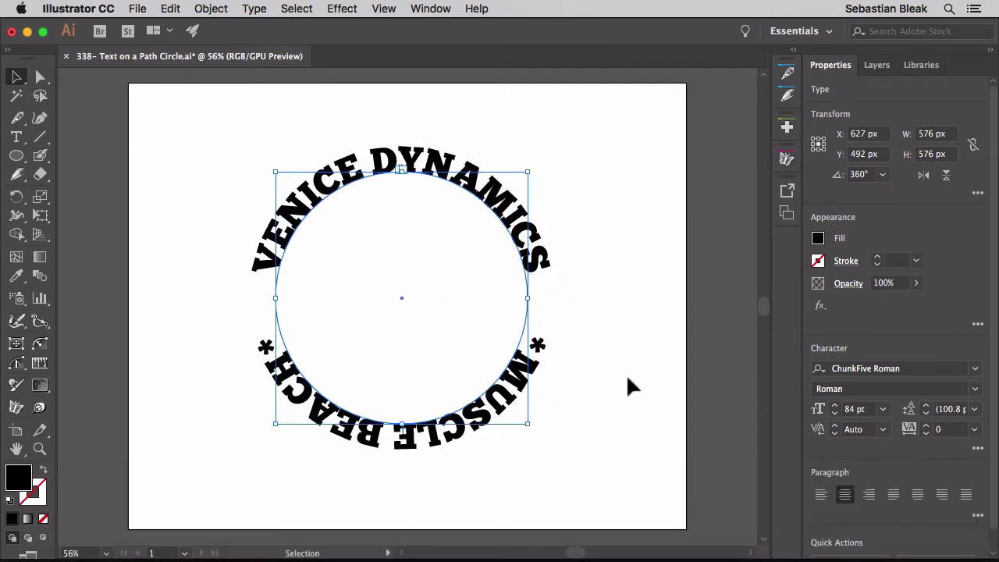
# - Select the *MUSCLE BEACH* path text and open its Type on a Path Options
pyautogui.click(627, 379)
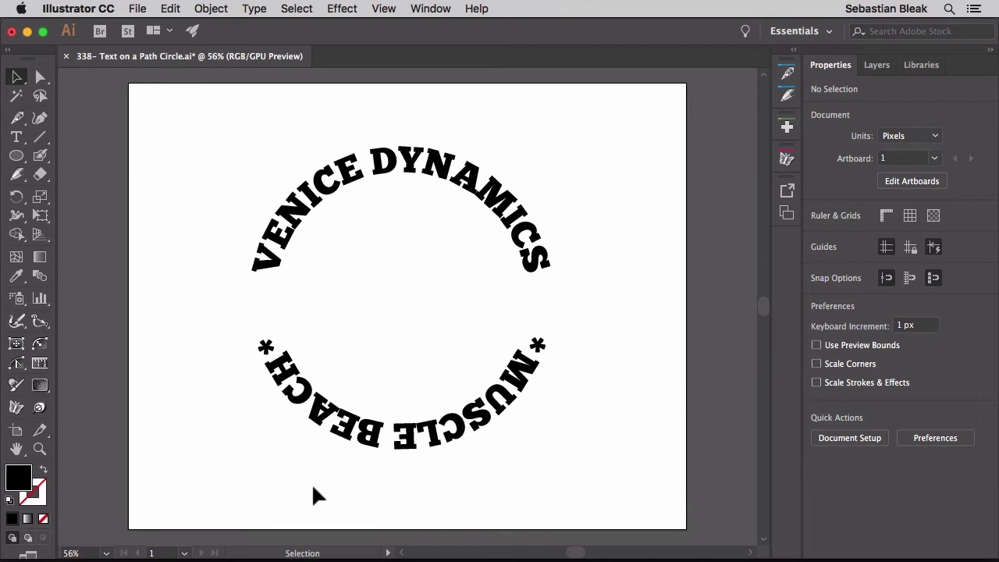
pyautogui.click(330, 430)
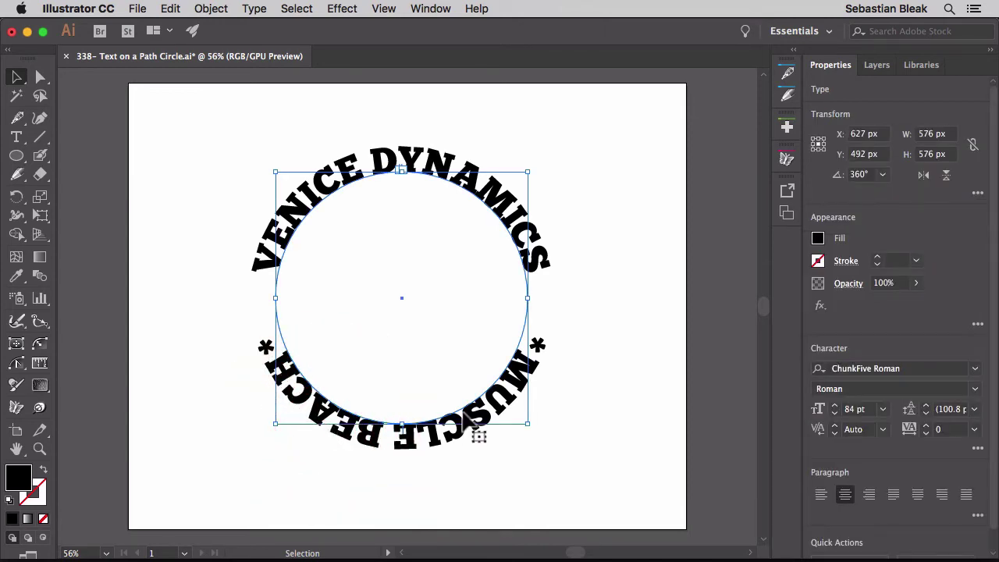
pyautogui.click(255, 10)
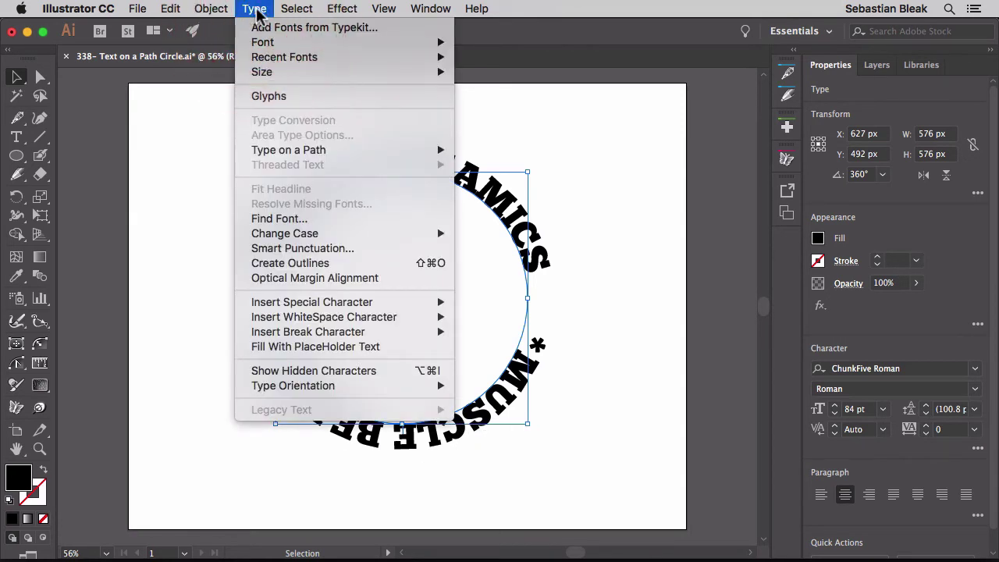
pyautogui.moveTo(388, 159)
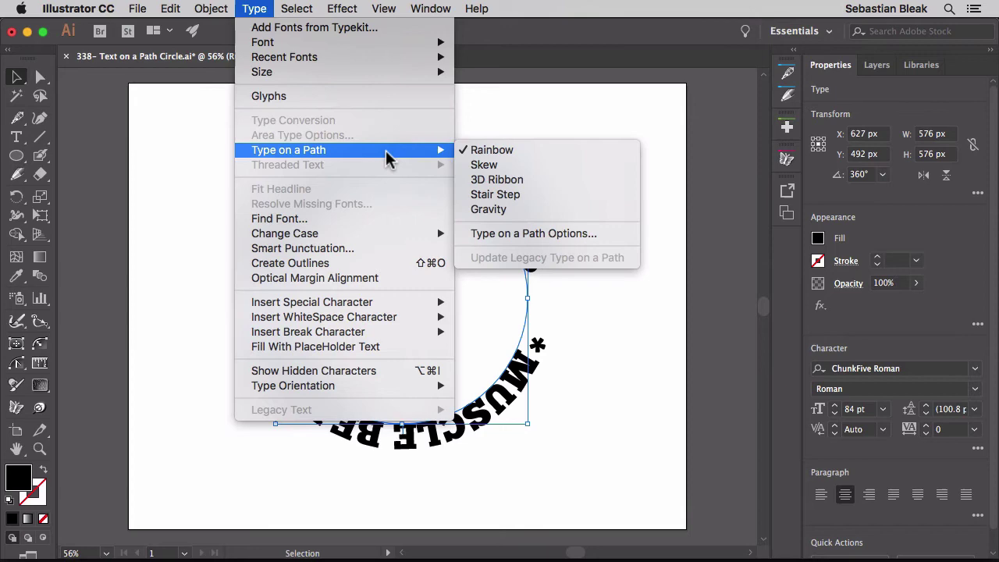
pyautogui.click(622, 234)
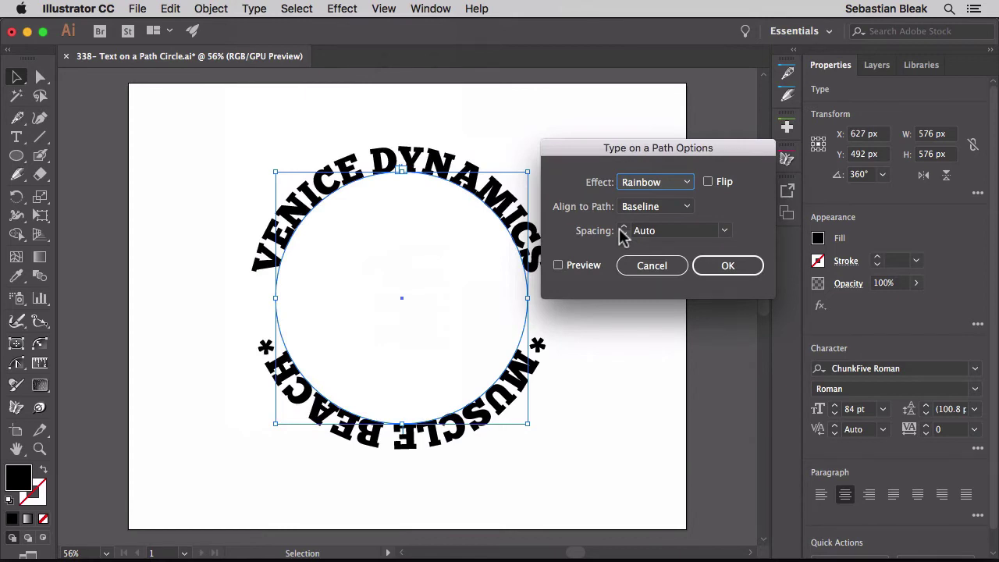
# - With Preview on, flip *MUSCLE BEACH* and align it to the path by Ascender
pyautogui.click(559, 265)
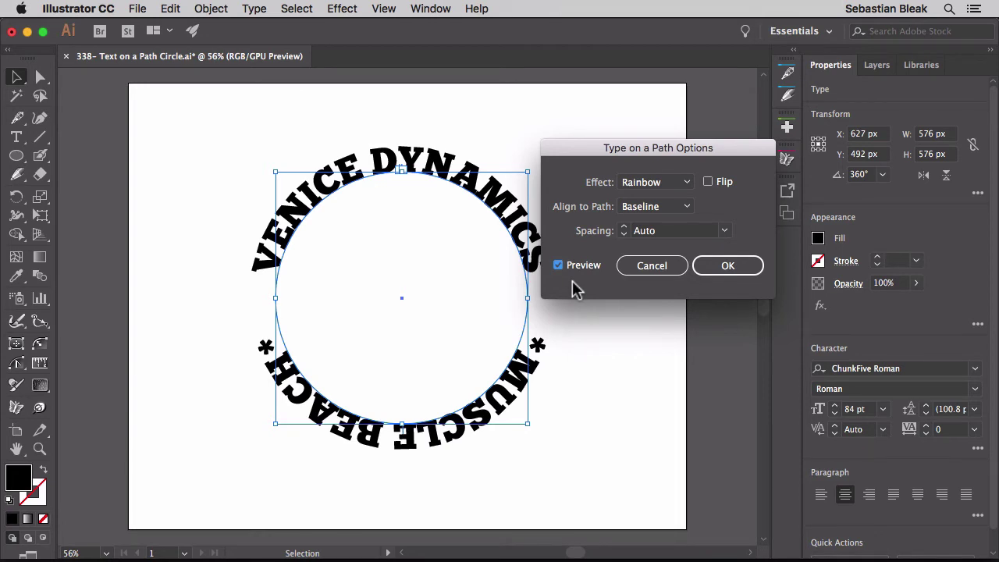
pyautogui.click(709, 183)
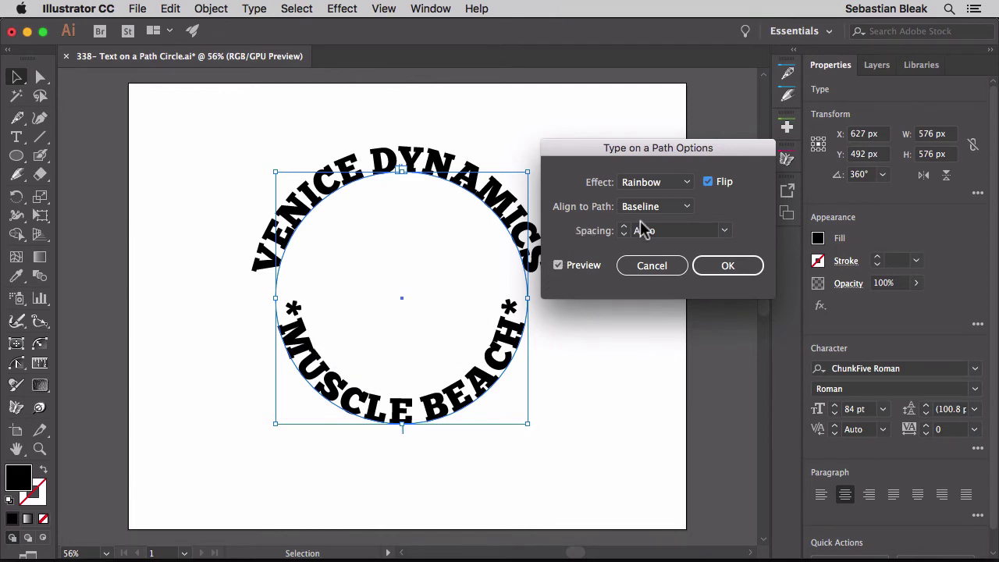
pyautogui.click(688, 208)
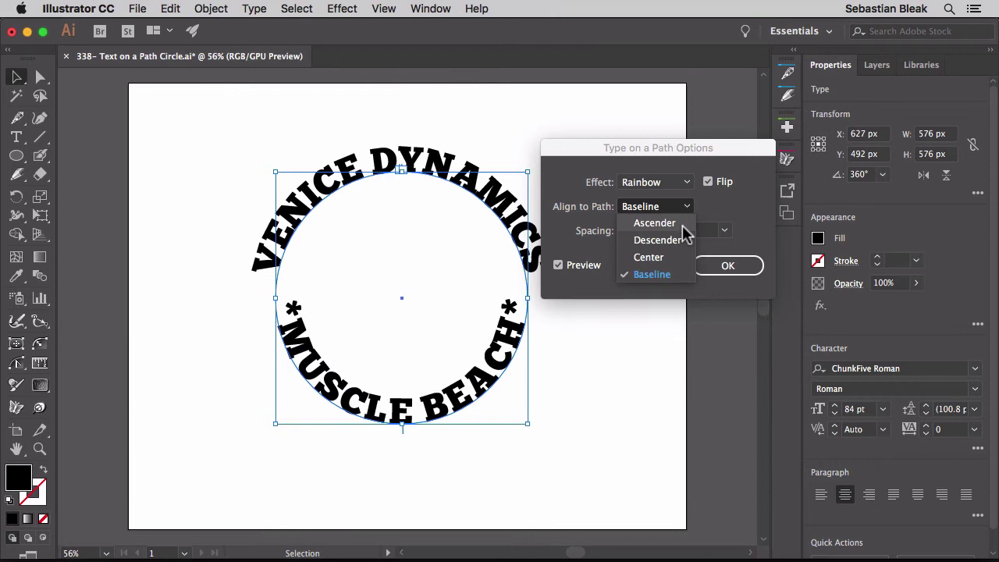
pyautogui.click(682, 226)
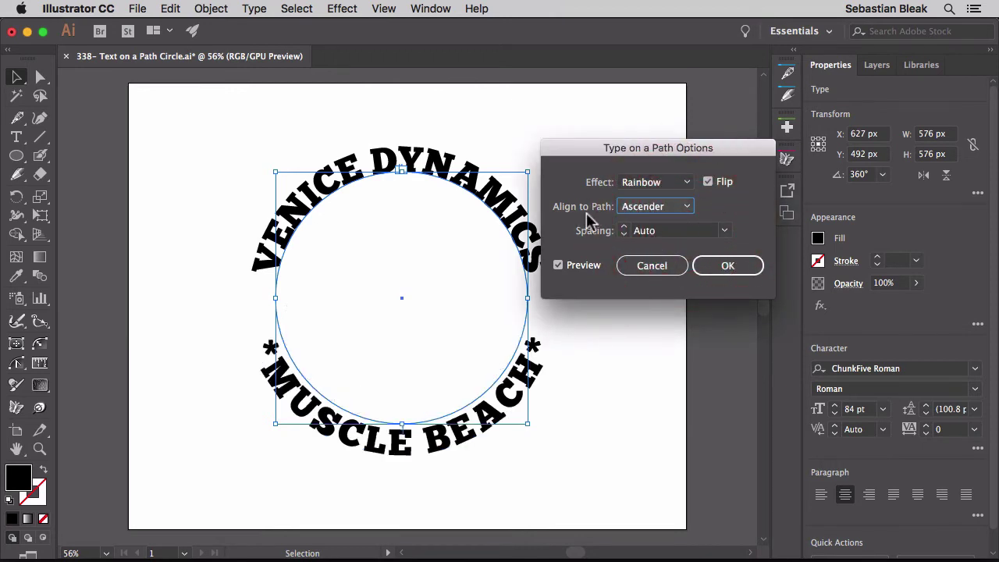
pyautogui.click(712, 266)
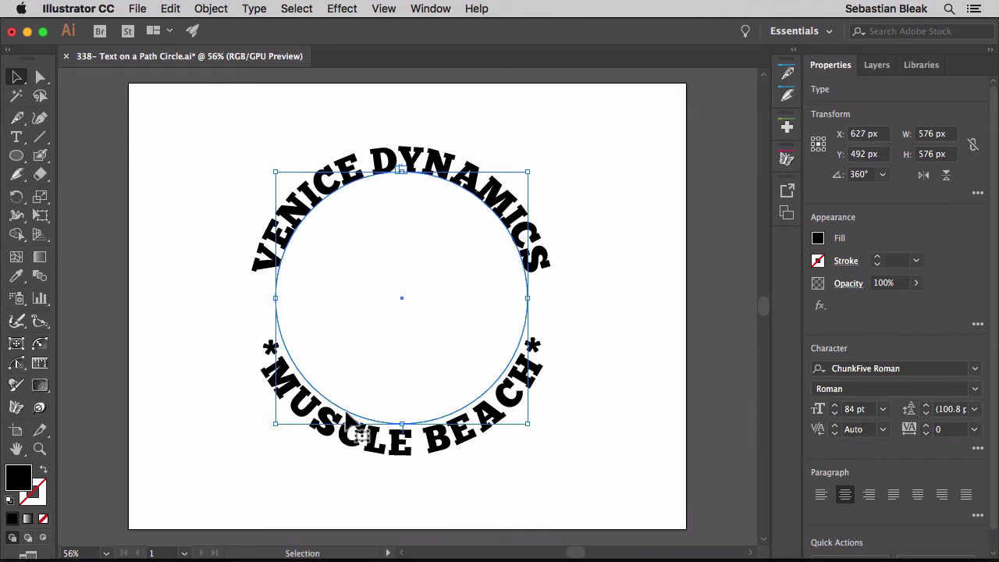
# - Show the Character panel with all its options expanded
pyautogui.press('super+t')
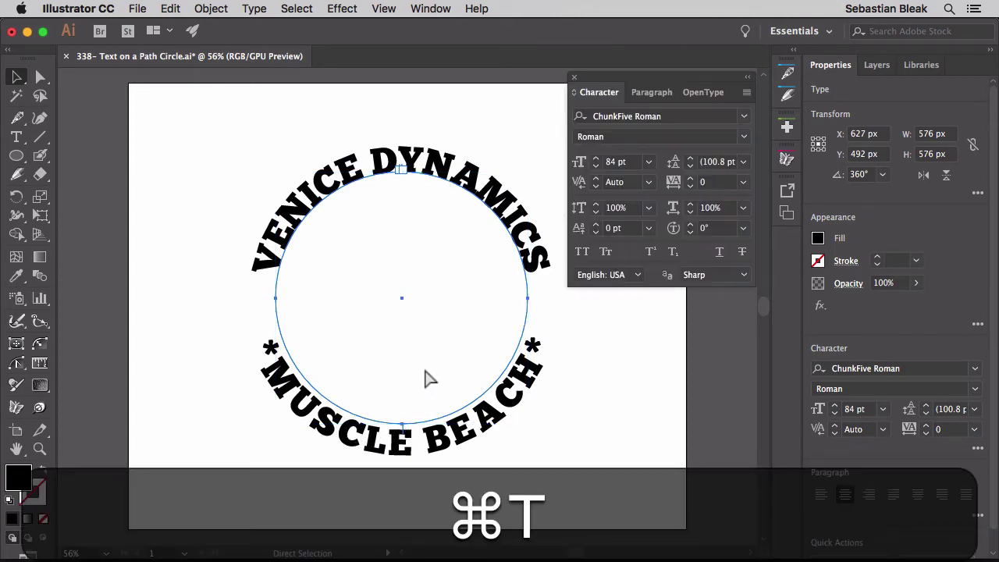
pyautogui.press('v')
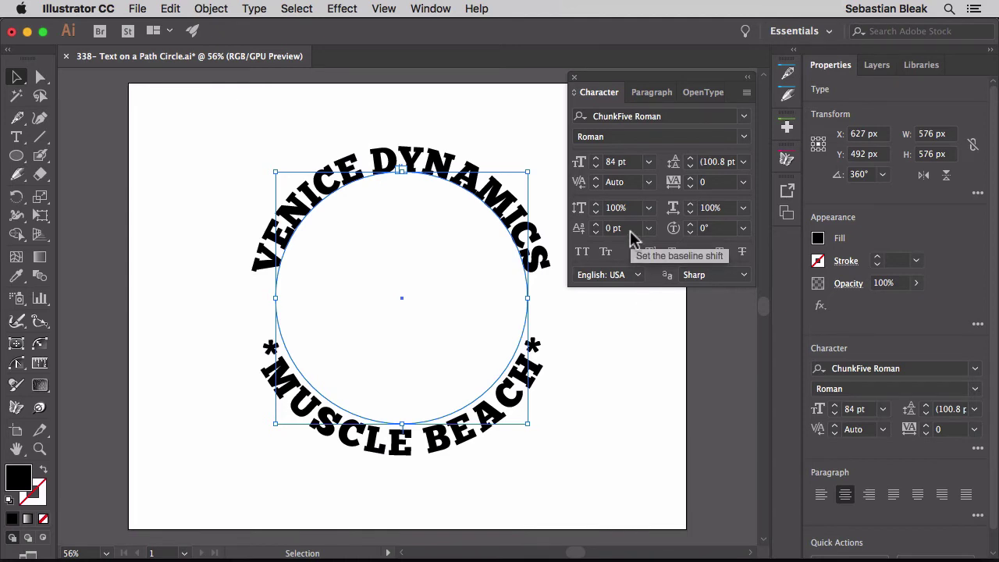
pyautogui.click(629, 231)
pyautogui.click(578, 228)
pyautogui.click(574, 92)
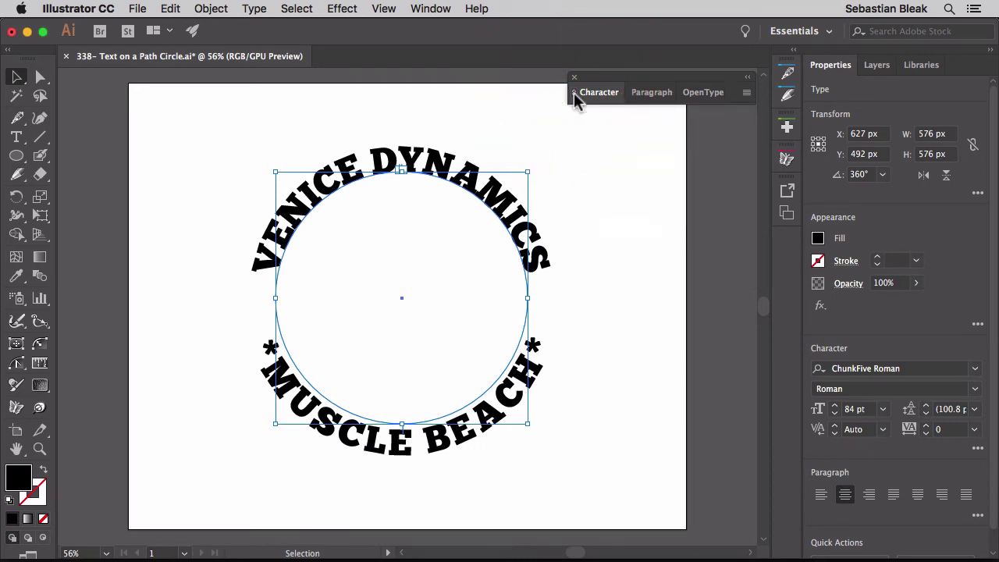
pyautogui.click(574, 92)
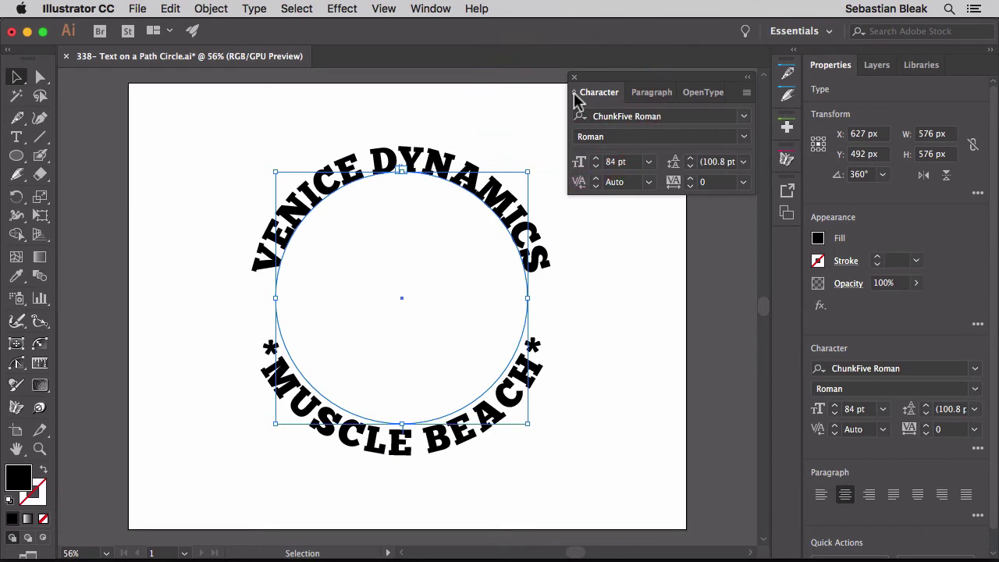
pyautogui.click(574, 92)
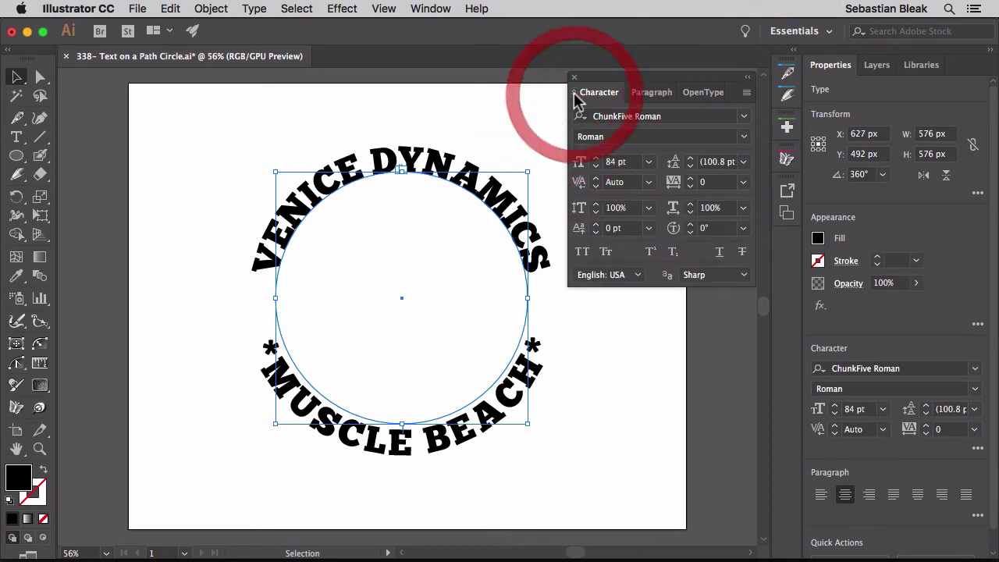
# - Raise the baseline shift of *MUSCLE BEACH* to 11 pt
pyautogui.click(623, 229)
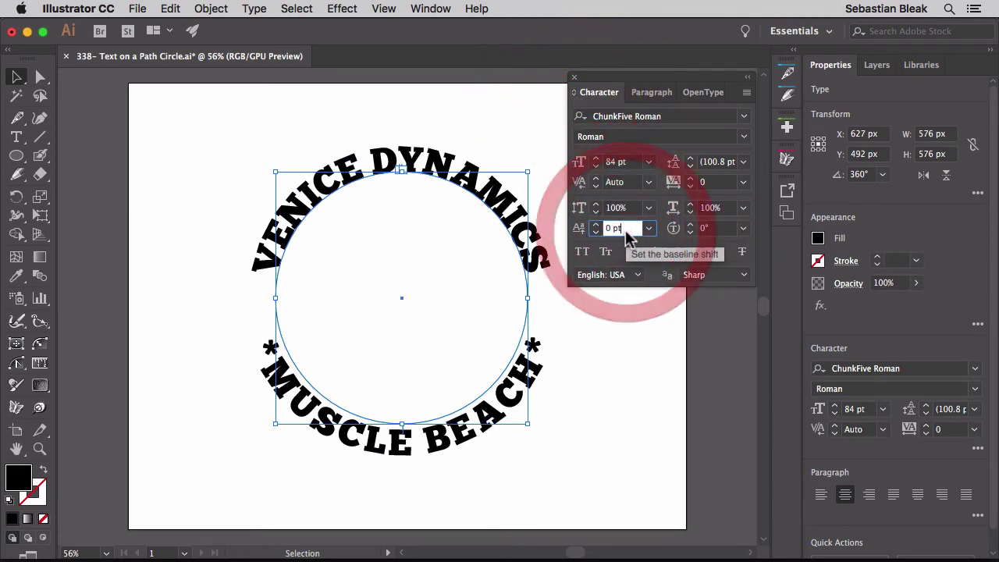
pyautogui.doubleClick(625, 232)
pyautogui.press('Up')
pyautogui.press('Up')
pyautogui.press('Up')
pyautogui.press('Up')
pyautogui.press('Up')
pyautogui.press('Up')
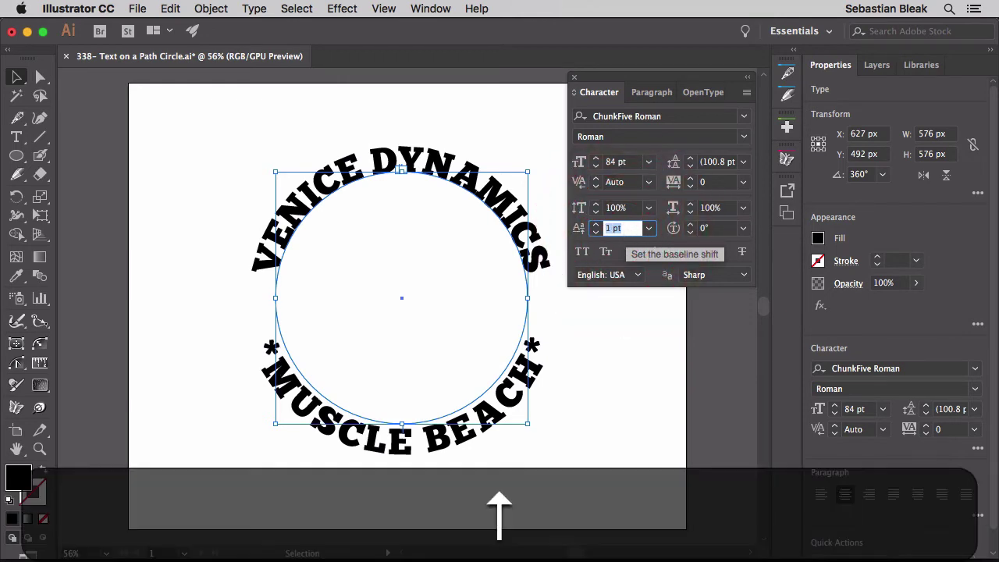
pyautogui.press('Up')
pyautogui.press('Up')
pyautogui.press('Up')
pyautogui.press('Up')
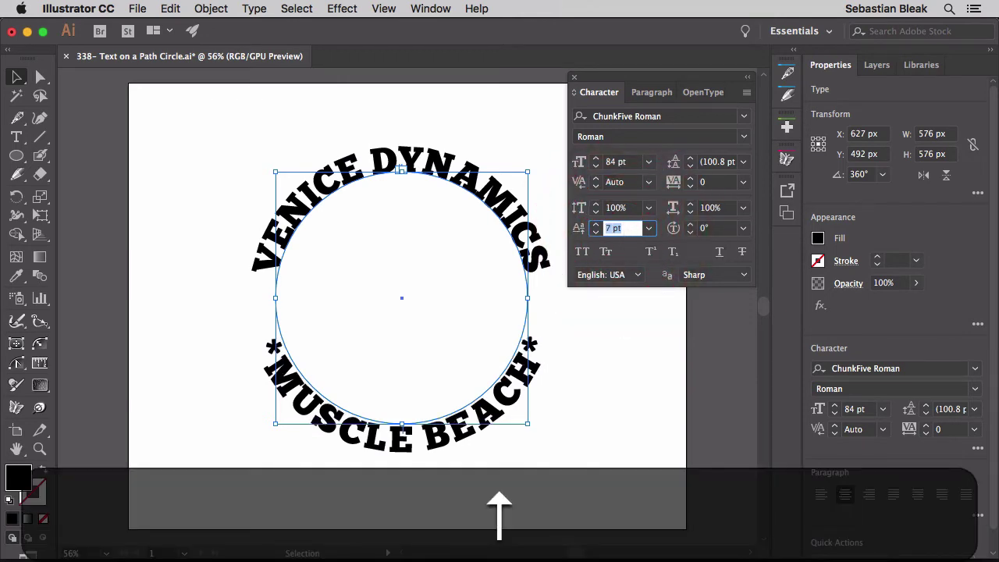
pyautogui.press('Up')
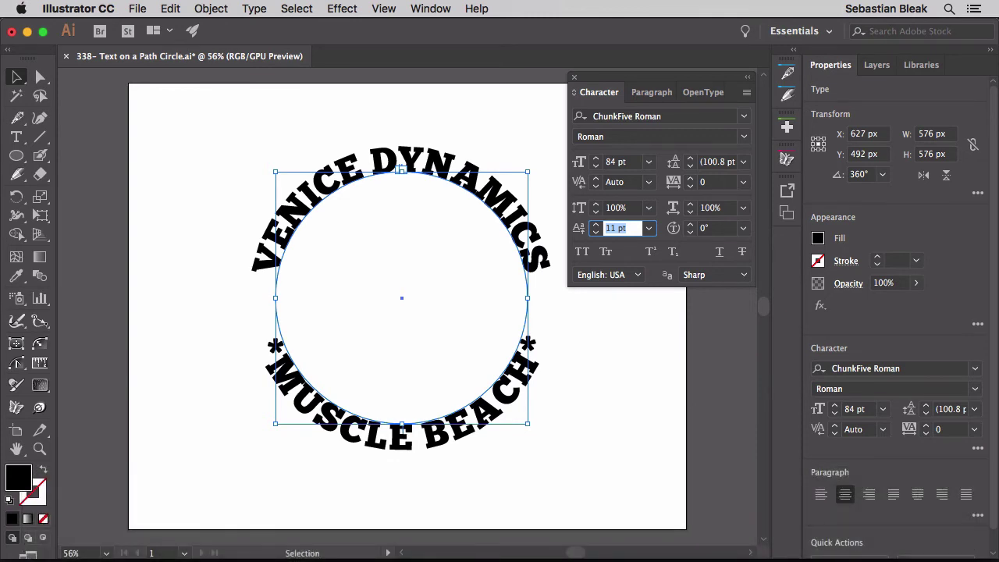
pyautogui.press('Return')
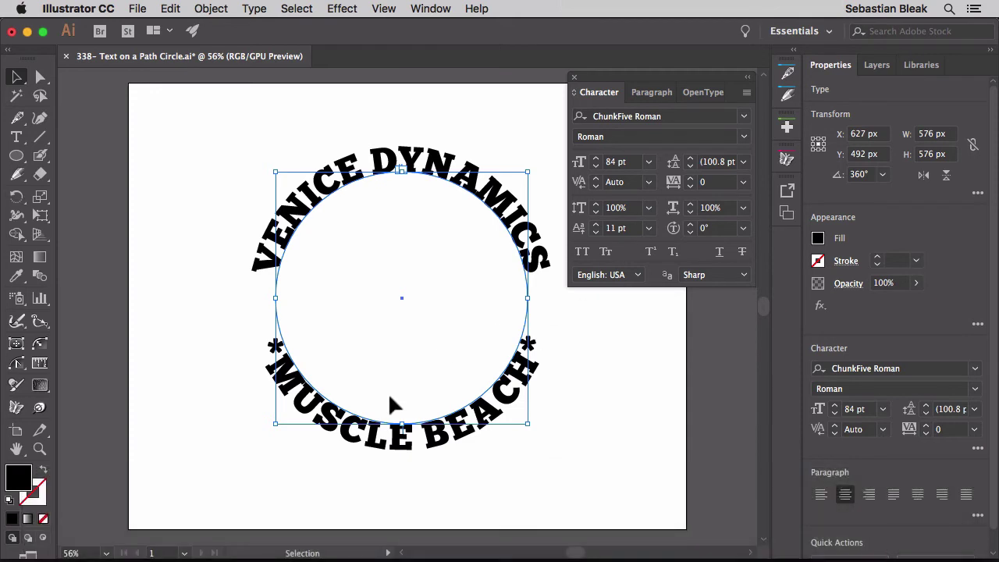
# - Select both circle texts and enlarge them from 84 pt to 98 pt
pyautogui.moveTo(201, 226); pyautogui.dragTo(368, 367)
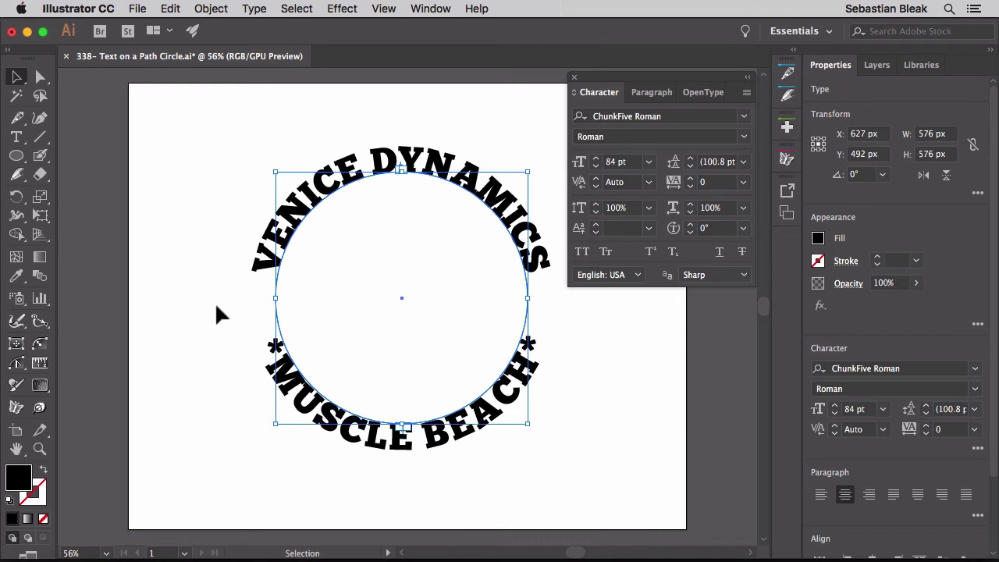
pyautogui.press('super+shift+period')
pyautogui.press('super+shift+period')
pyautogui.press('super+shift+period')
pyautogui.press('super+shift+period')
pyautogui.press('super+shift+period')
pyautogui.press('super+shift+period')
pyautogui.press('super+shift+period')
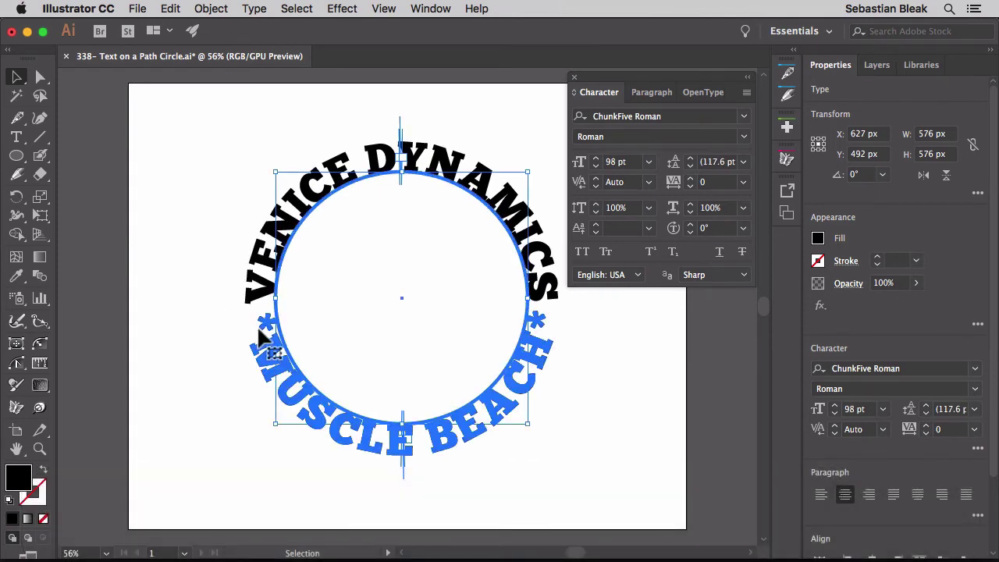
pyautogui.click(185, 343)
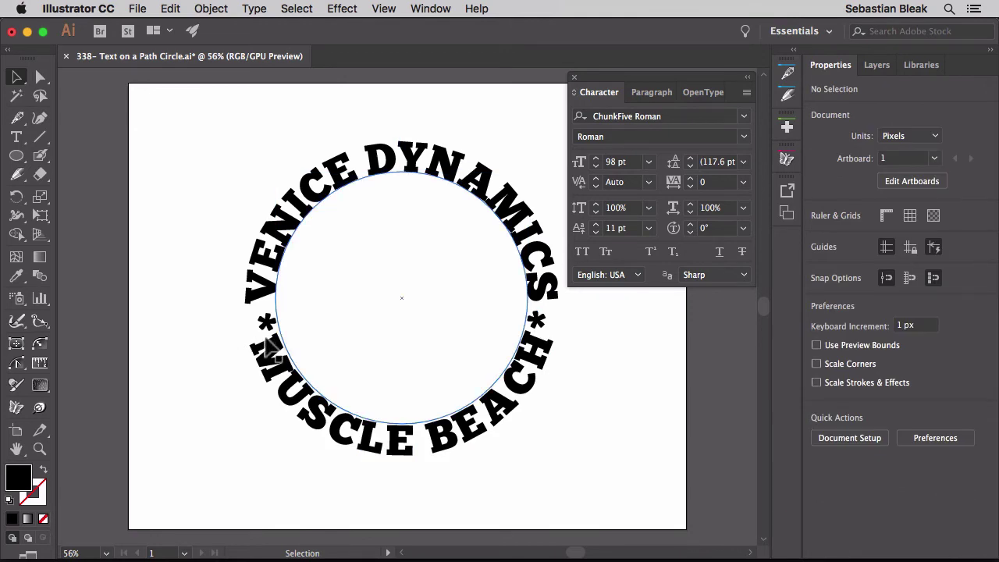
# - Reset the baseline shift of the asterisk left of MUSCLE BEACH to 0 pt
pyautogui.press('t')
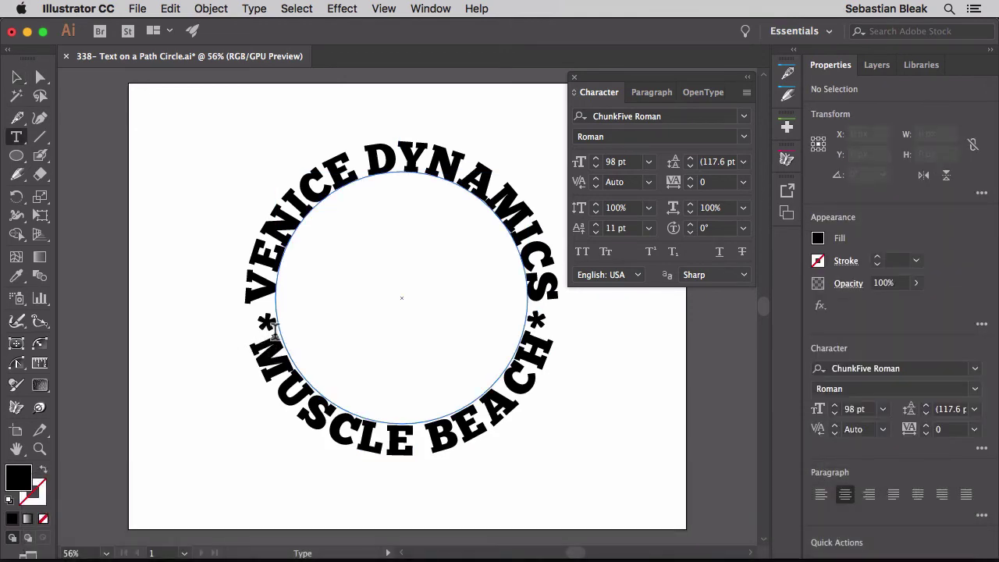
pyautogui.moveTo(275, 334); pyautogui.dragTo(268, 312)
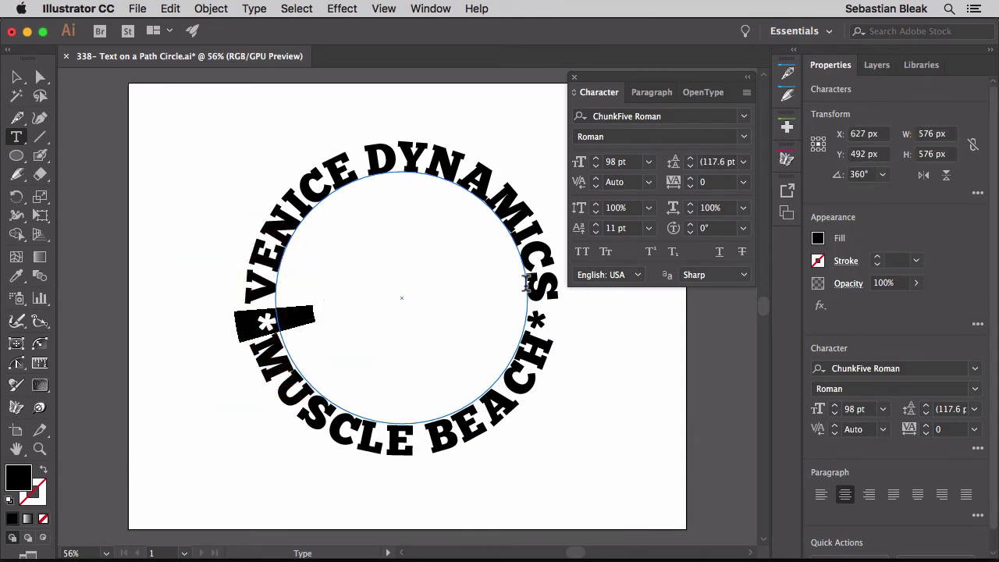
pyautogui.click(633, 226)
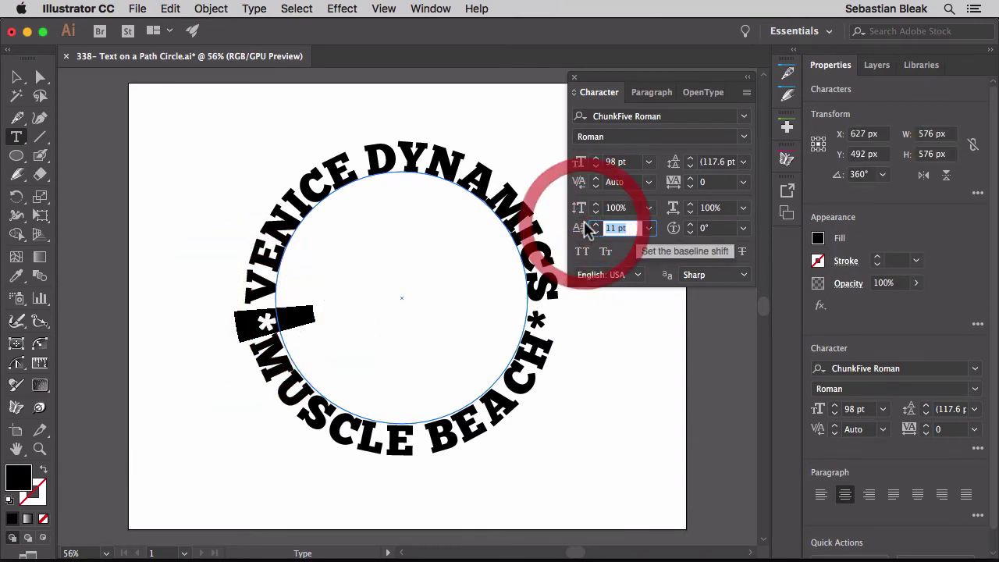
pyautogui.write('0')
pyautogui.press('Return')
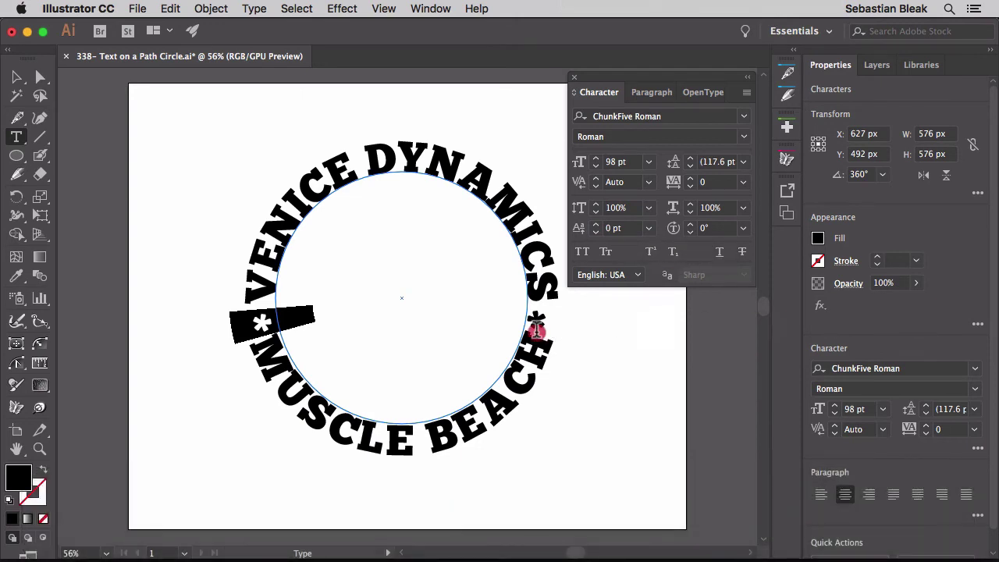
# - Reset the asterisk right of MUSCLE BEACH to 0 pt baseline shift and finish text editing
pyautogui.moveTo(536, 328); pyautogui.dragTo(570, 312)
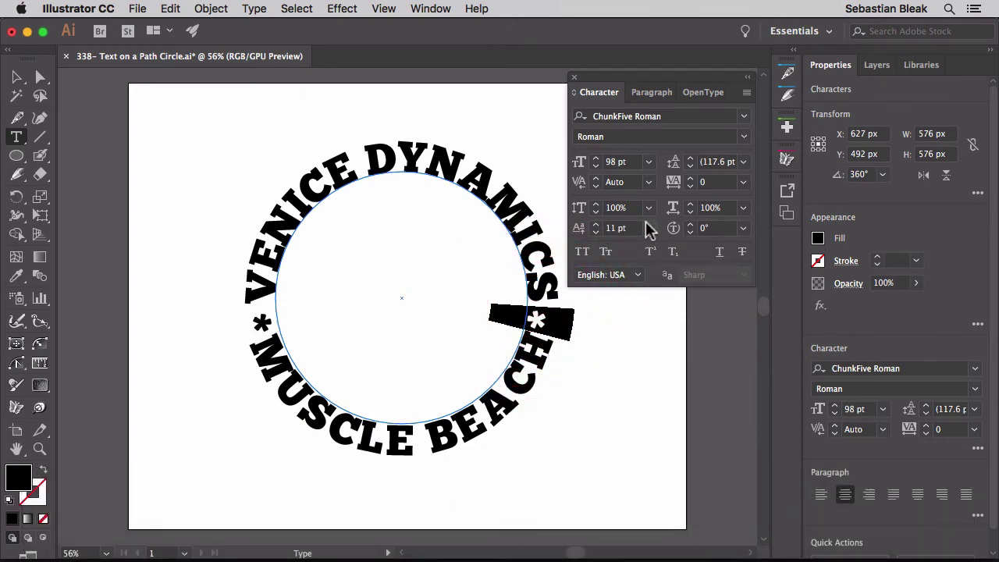
pyautogui.click(587, 228)
pyautogui.write('0')
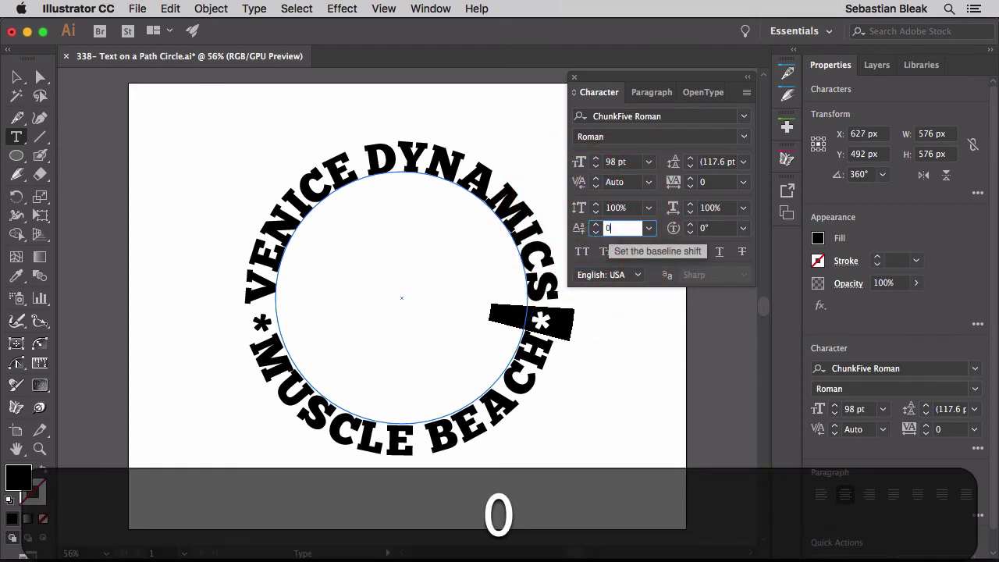
pyautogui.press('Return')
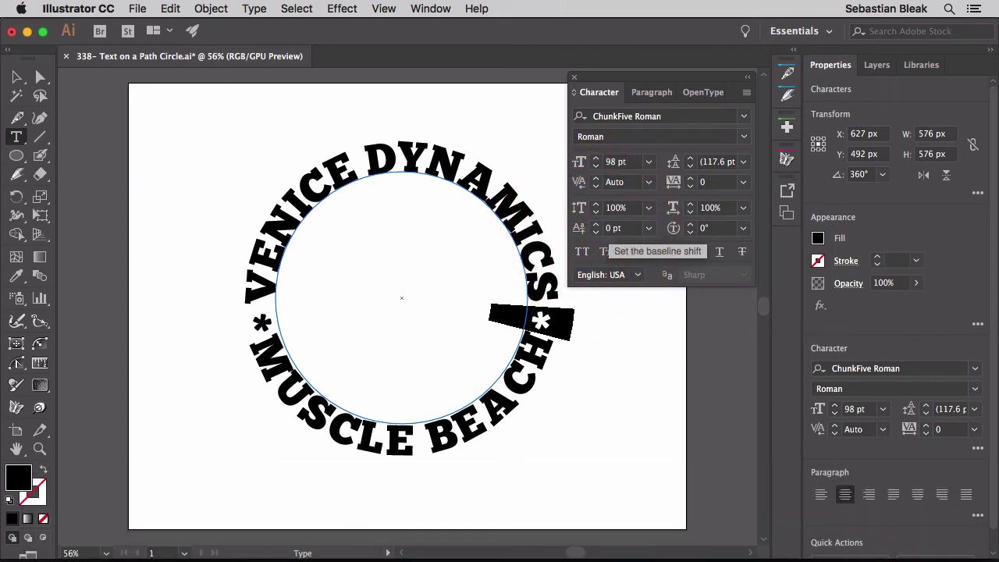
pyautogui.press('super+Return')
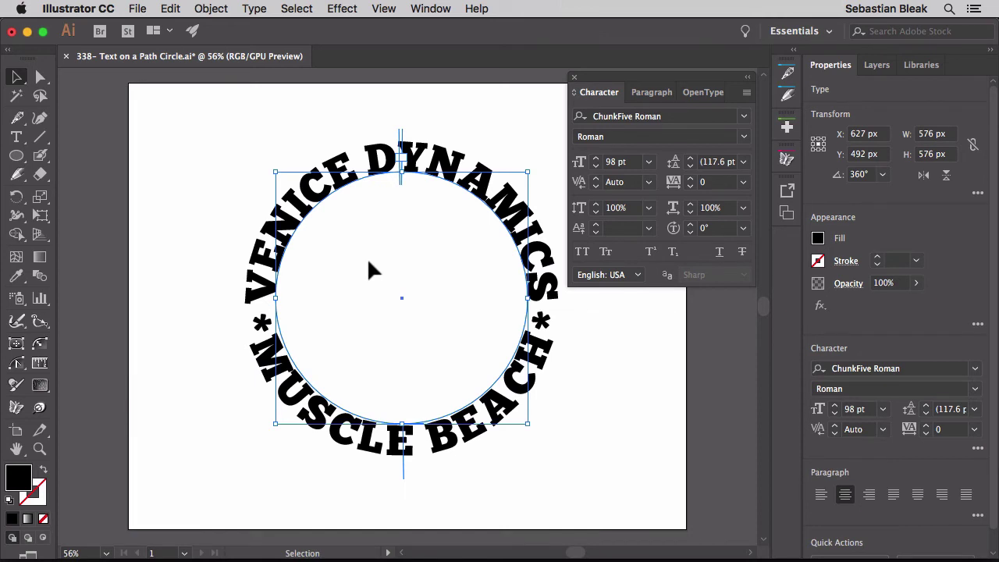
pyautogui.press('super+t')
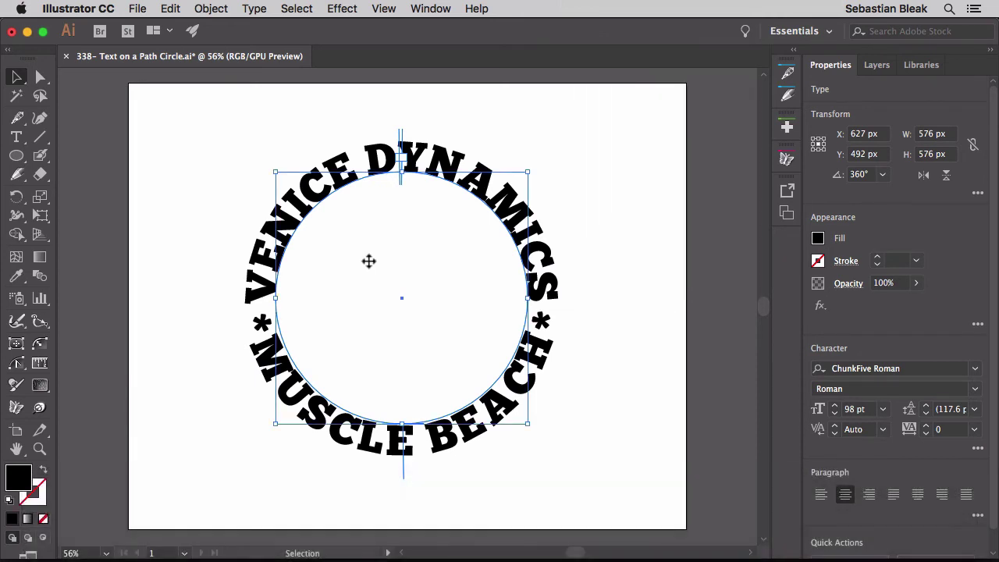
pyautogui.click(630, 292)
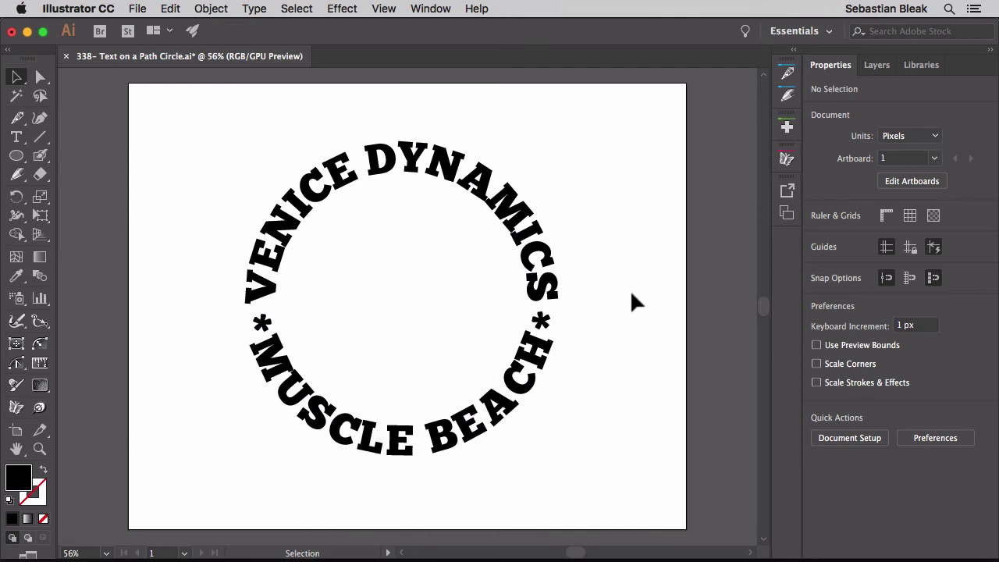
# - Change the circular text's fill to white in the Color panel
pyautogui.click(268, 331)
pyautogui.press('F6')
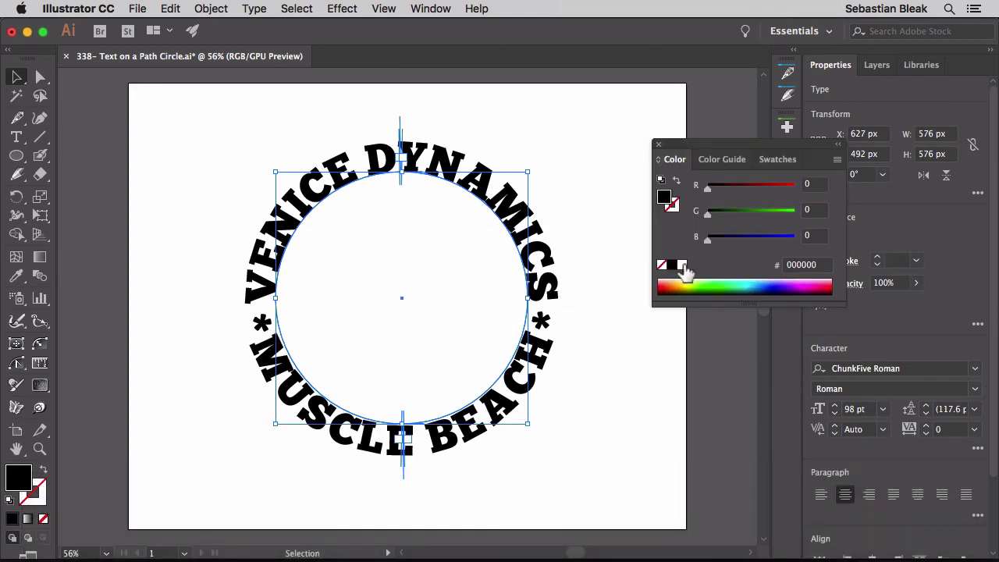
pyautogui.click(682, 265)
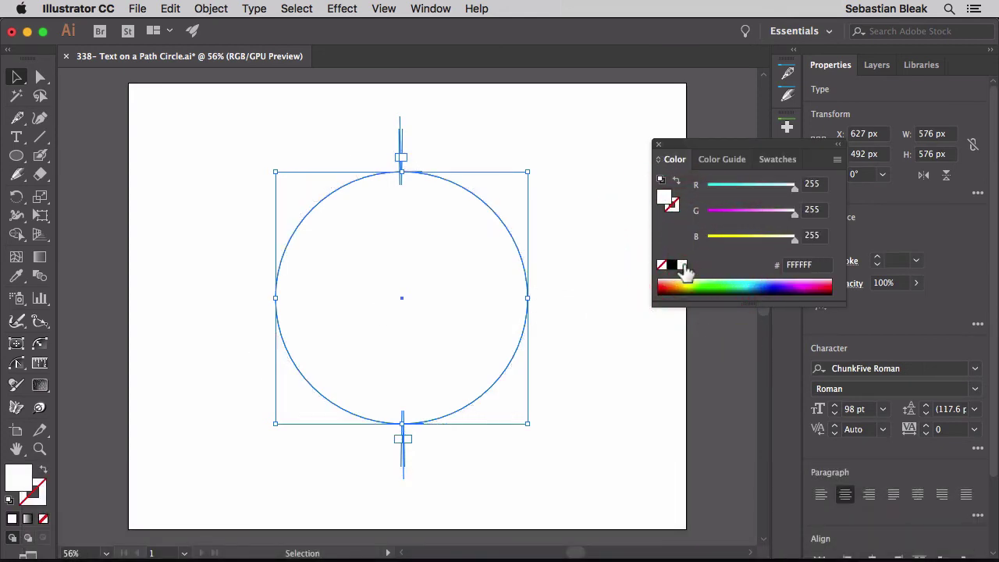
pyautogui.click(606, 332)
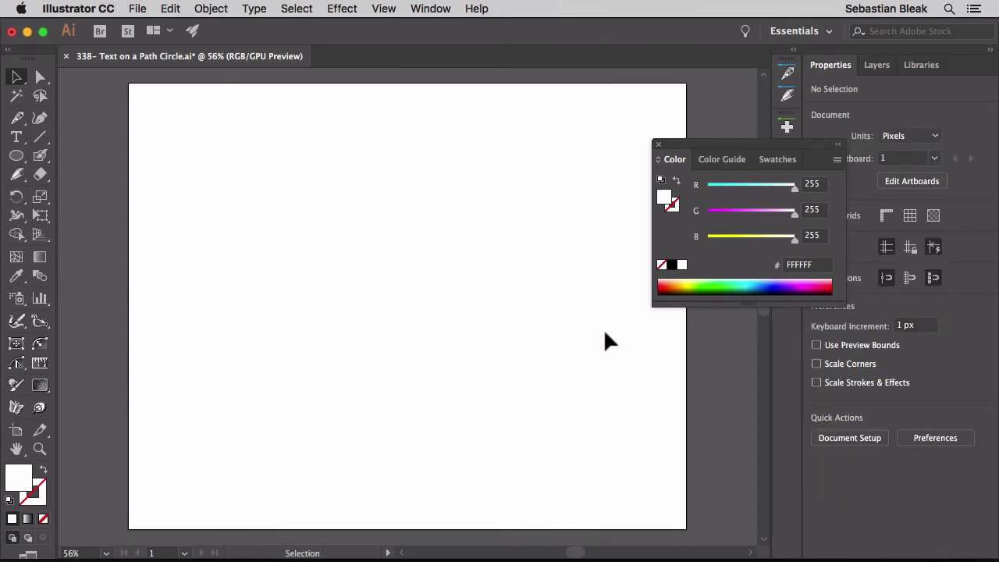
# - Draw an 826 px centred circle with the Ellipse tool and fill it solid black
pyautogui.press('space')
pyautogui.moveTo(602, 330); pyautogui.dragTo(579, 333)
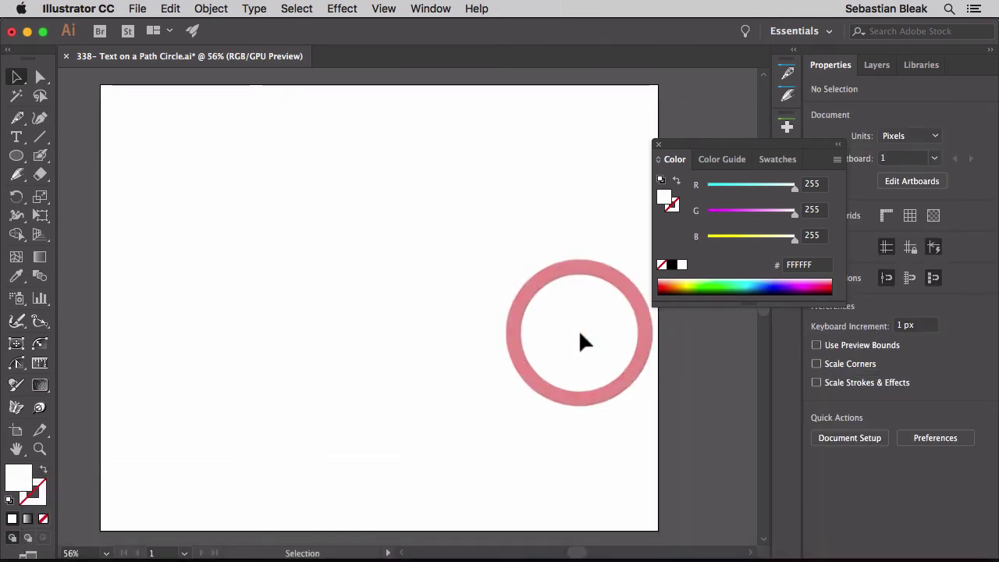
pyautogui.press('l')
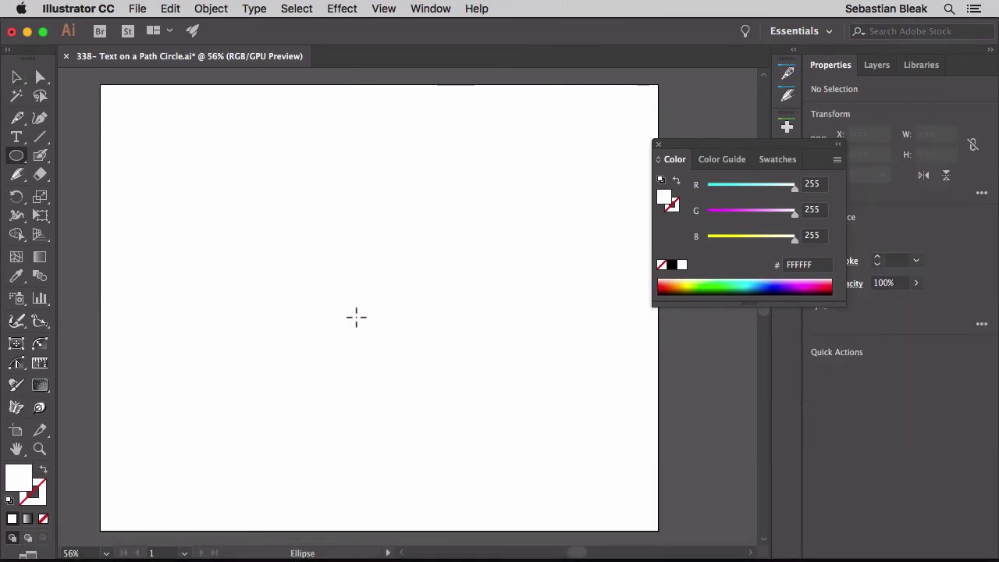
pyautogui.moveTo(352, 317); pyautogui.dragTo(534, 201)
pyautogui.press('shift')
pyautogui.press('alt')
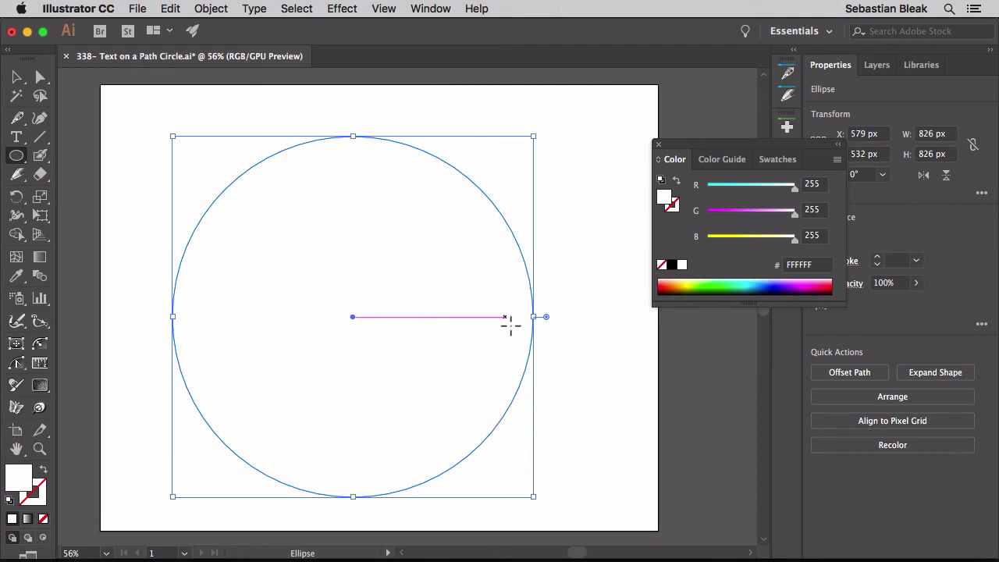
pyautogui.click(672, 266)
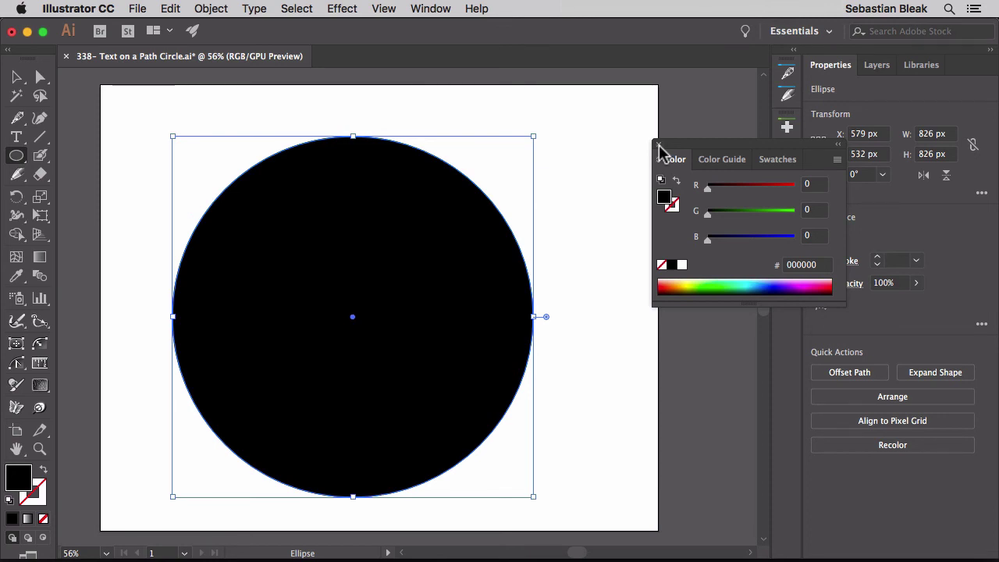
pyautogui.click(658, 146)
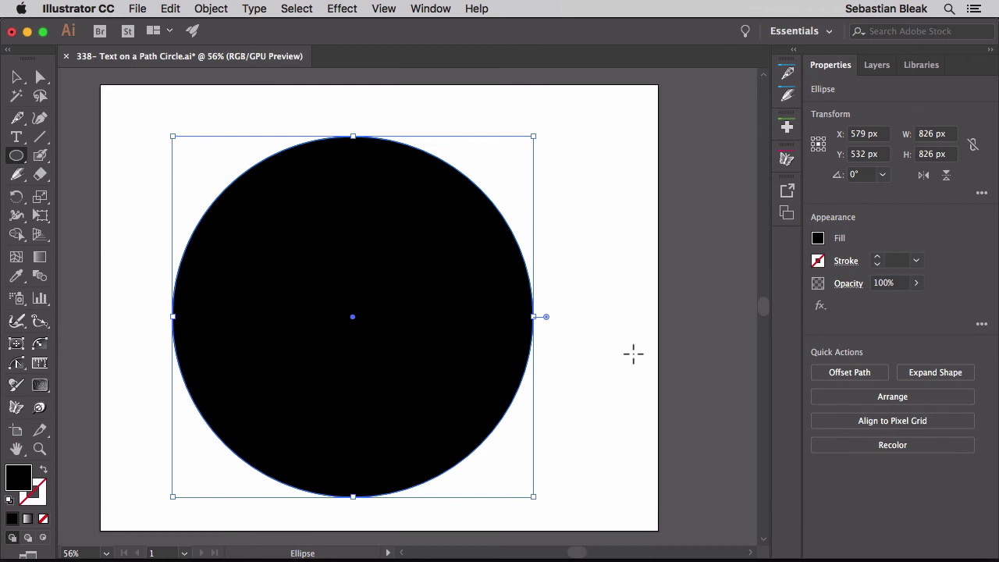
# - Send the black circle to back, then align it and the white text on horizontal and vertical centres
pyautogui.press('super')
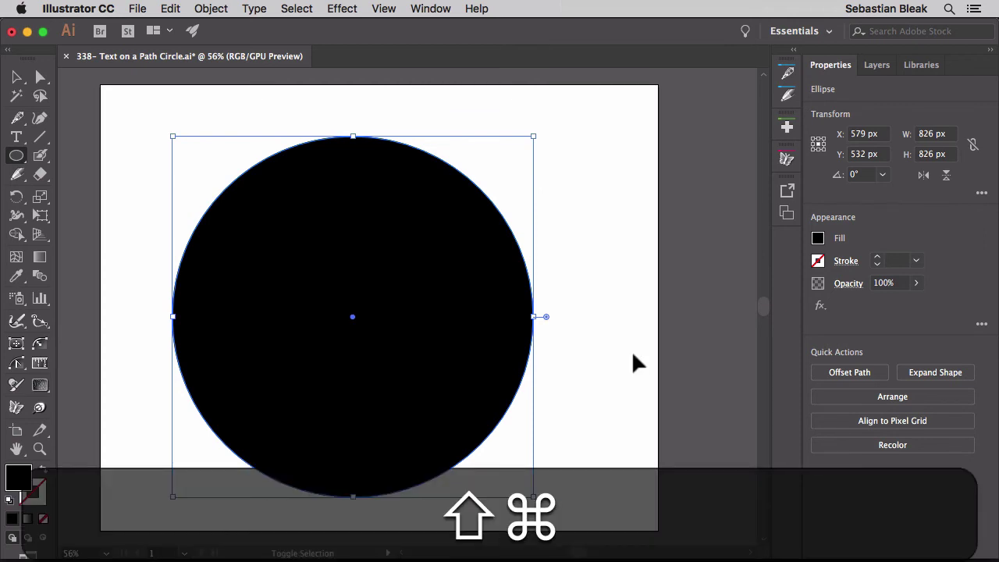
pyautogui.press('super+shift+bracketleft')
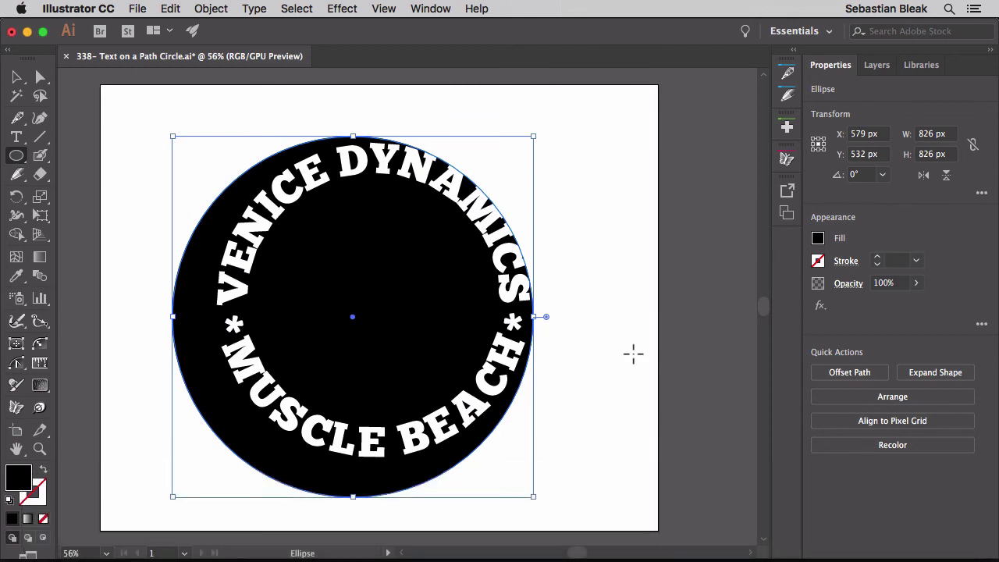
pyautogui.press('v')
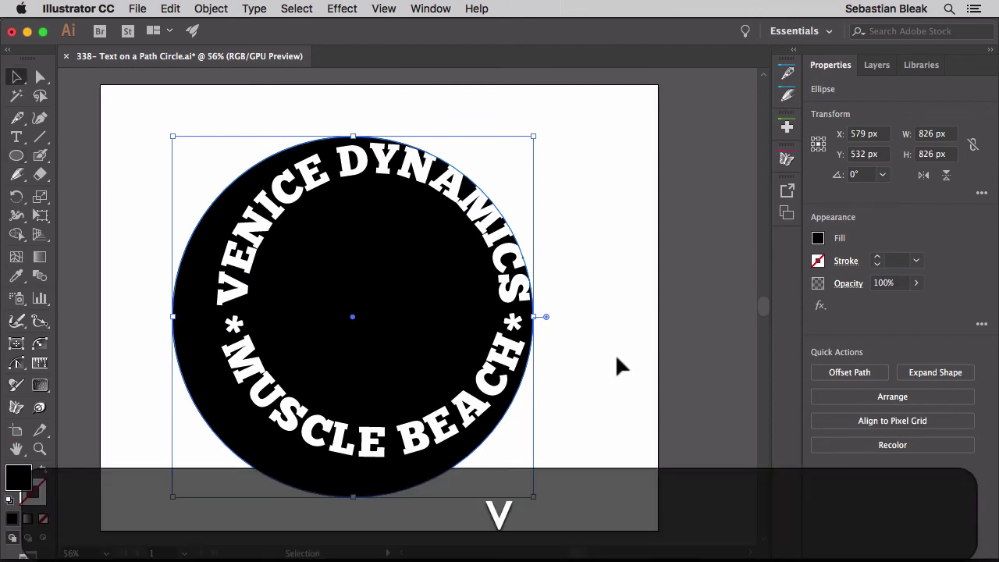
pyautogui.moveTo(616, 378); pyautogui.dragTo(283, 175)
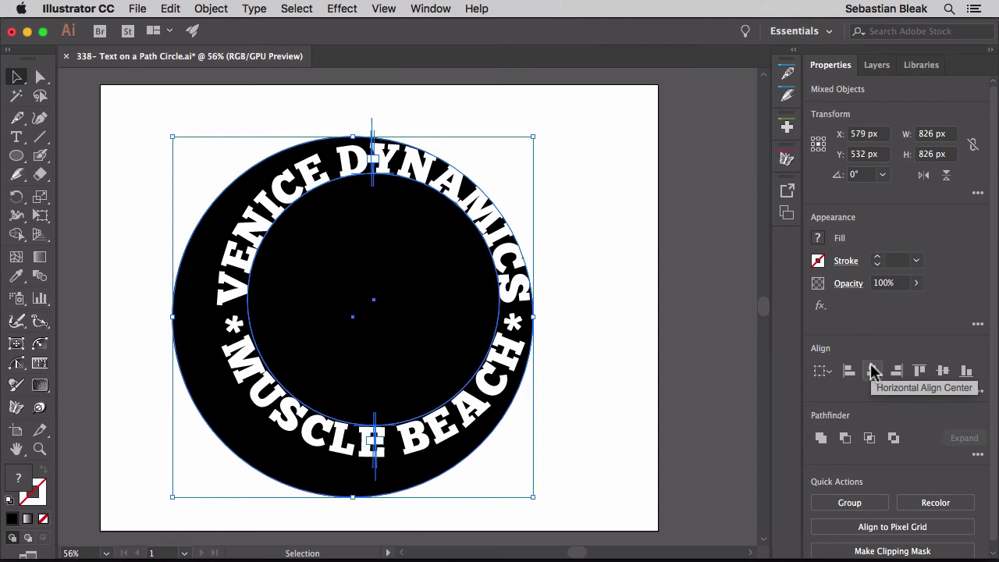
pyautogui.click(872, 370)
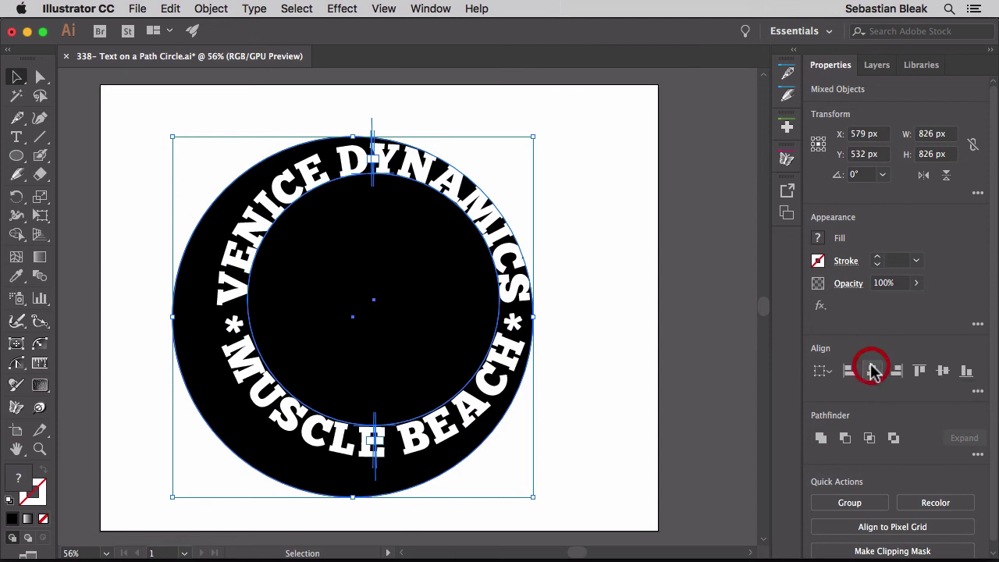
pyautogui.click(942, 373)
pyautogui.click(644, 288)
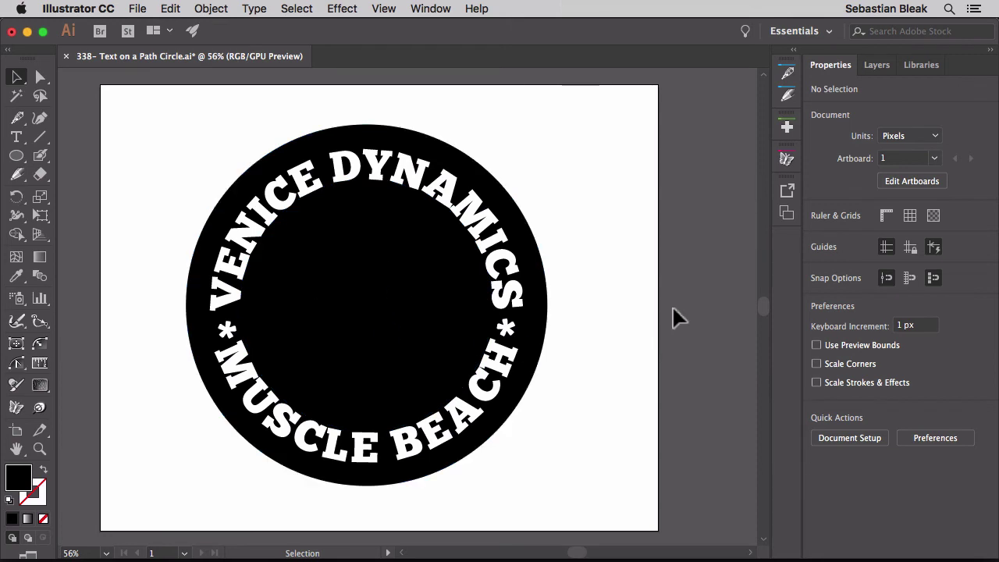
# - Paste a front copy of the black circle, shrink it to about 459 px, and make a compound path
pyautogui.click(408, 277)
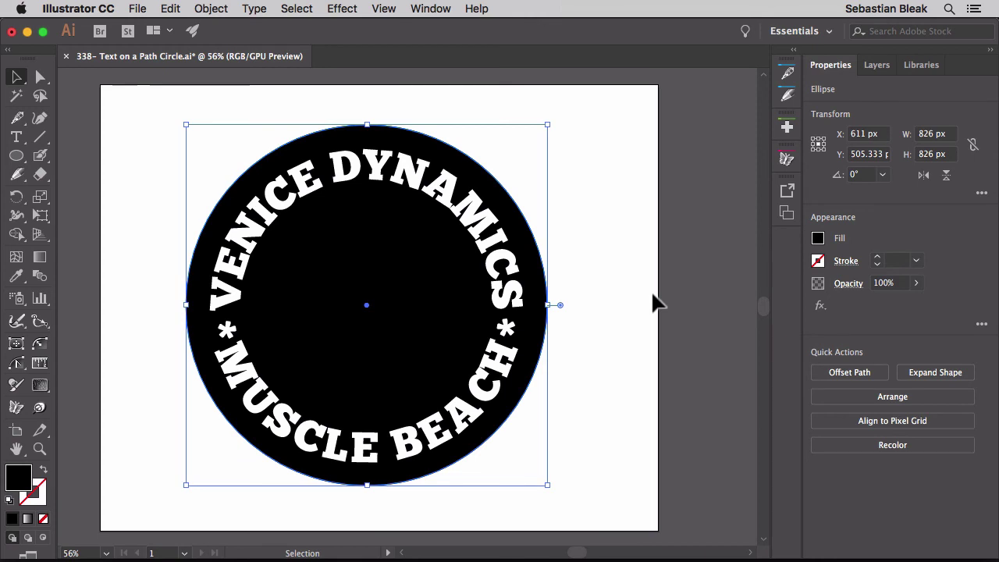
pyautogui.press('super+c')
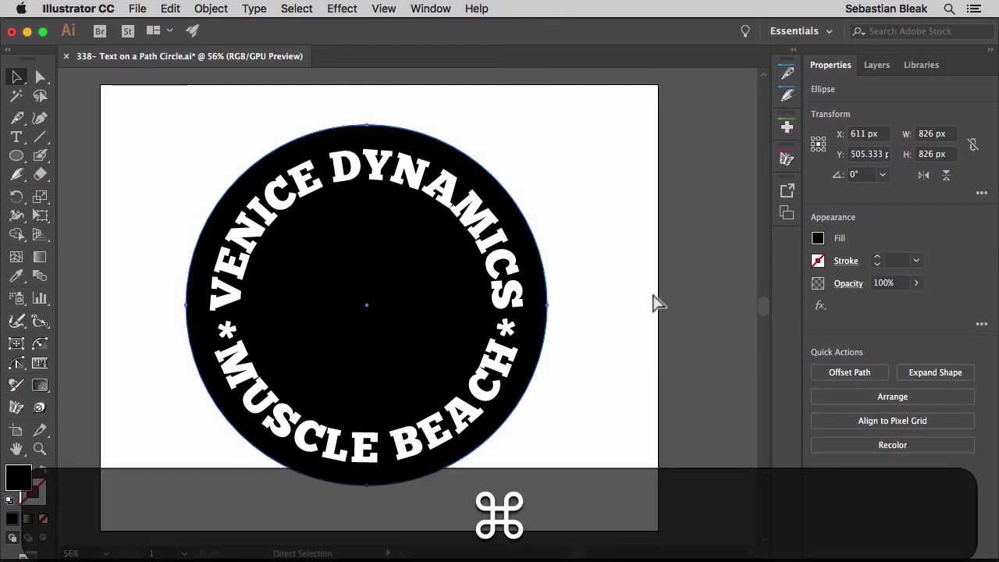
pyautogui.press('super+f')
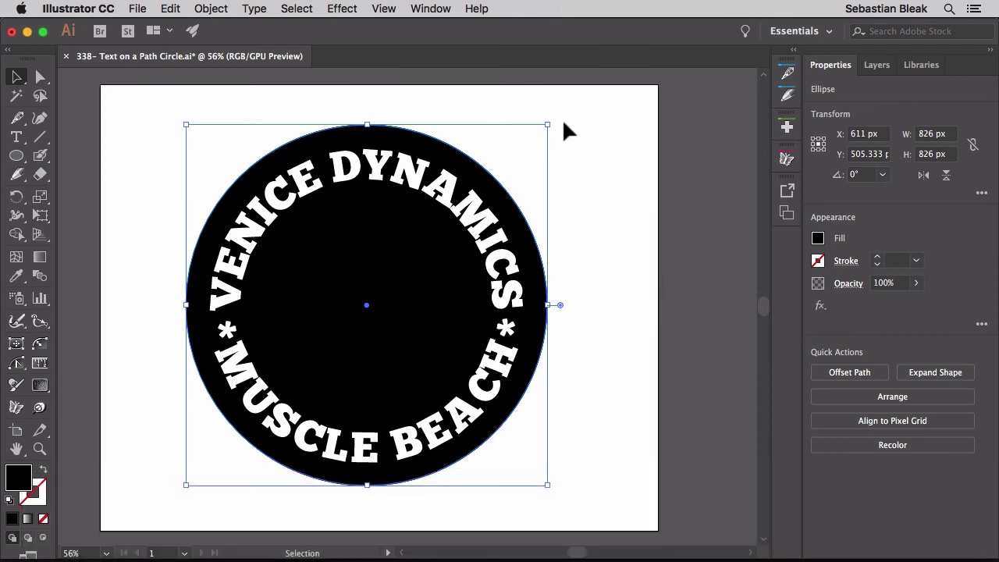
pyautogui.moveTo(549, 123); pyautogui.dragTo(468, 206)
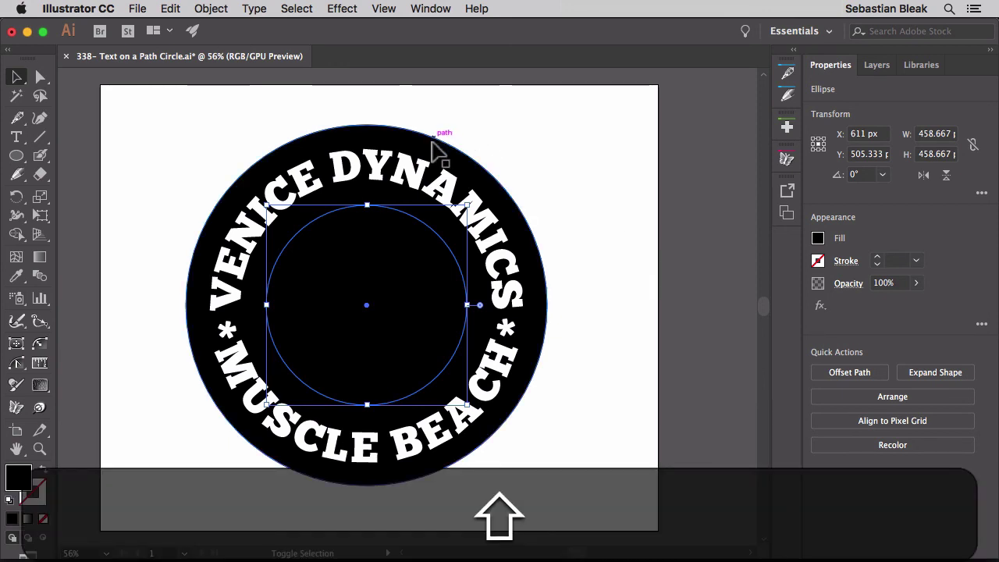
pyautogui.keyDown('shift'); pyautogui.click(438, 150); pyautogui.keyUp('shift')
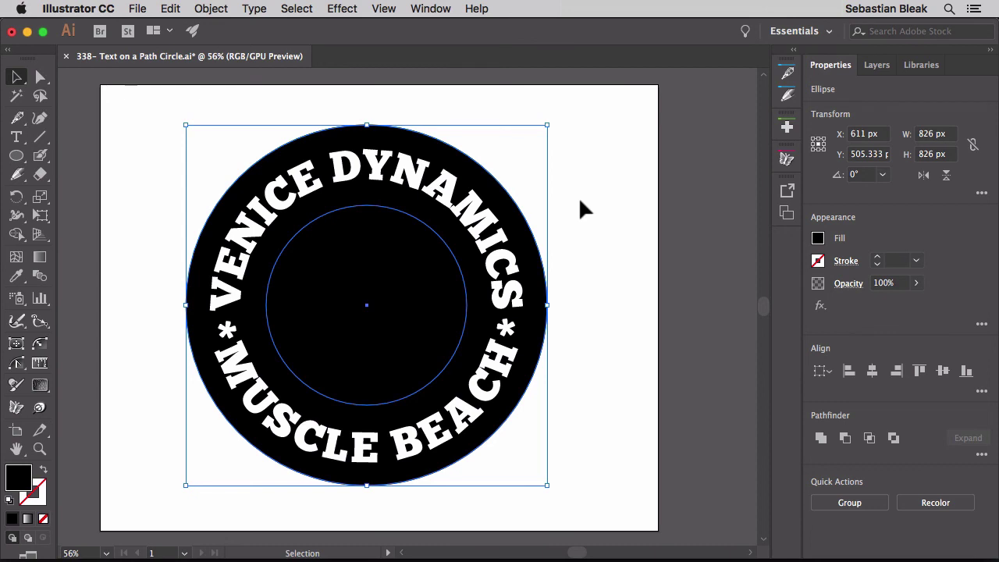
pyautogui.press('super+8')
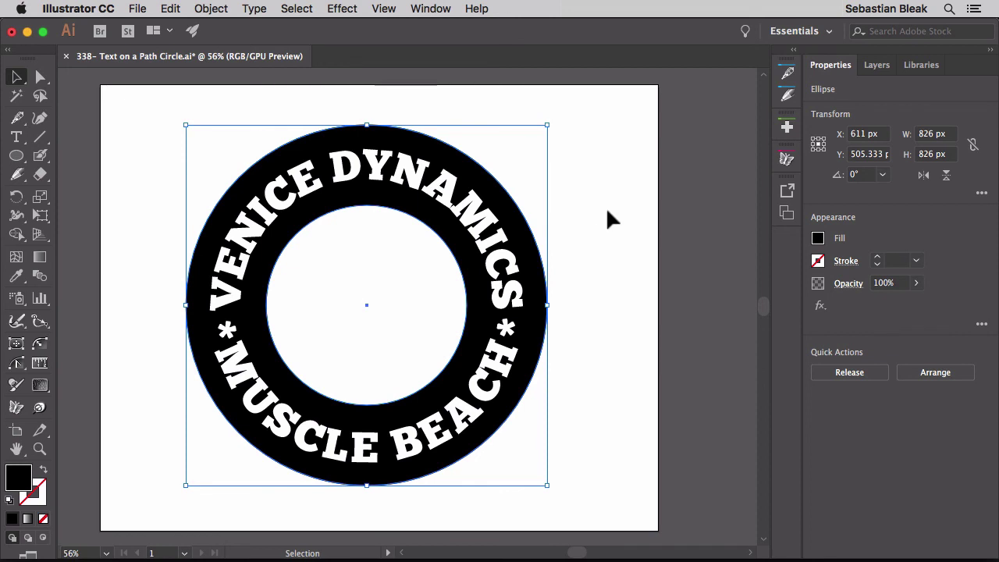
pyautogui.click(615, 218)
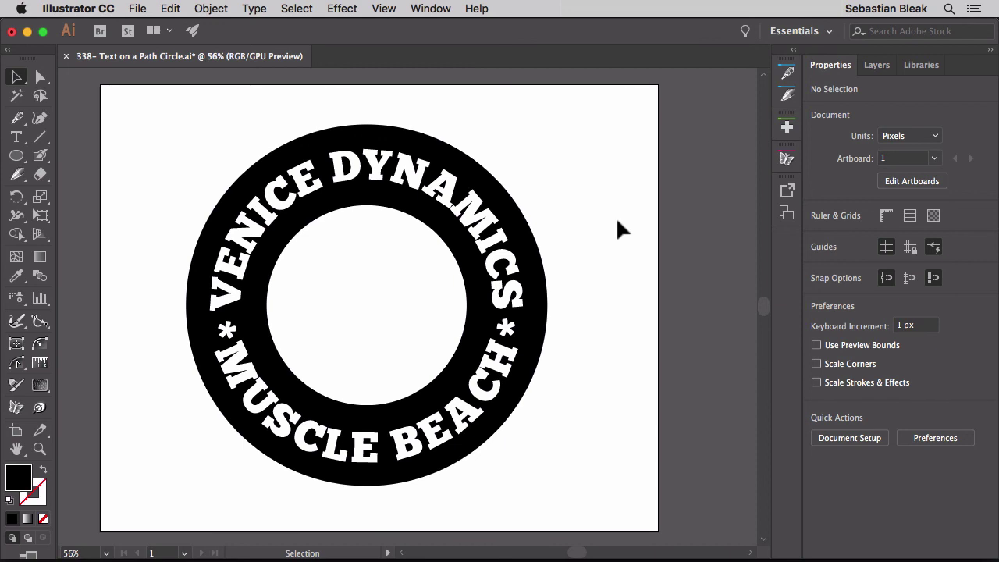
# - Scale the ring's inner circle from about 459 px to roughly 497 px, from its centre
pyautogui.press('a')
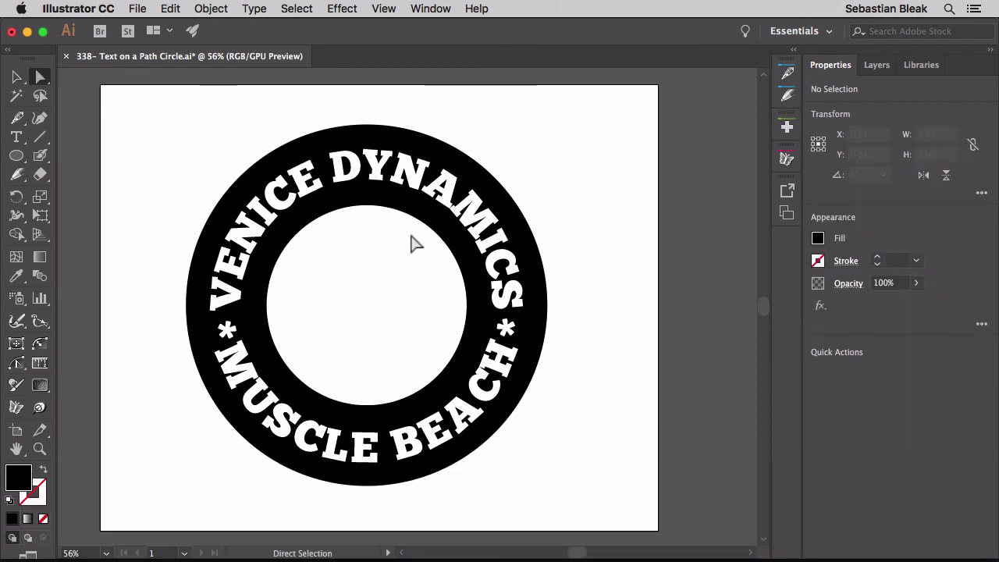
pyautogui.click(340, 218)
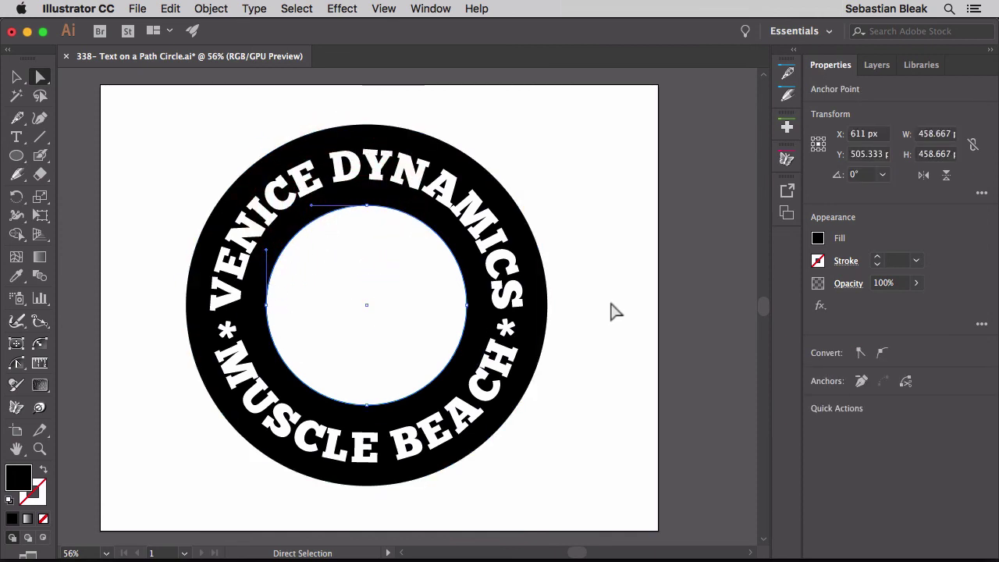
pyautogui.press('v')
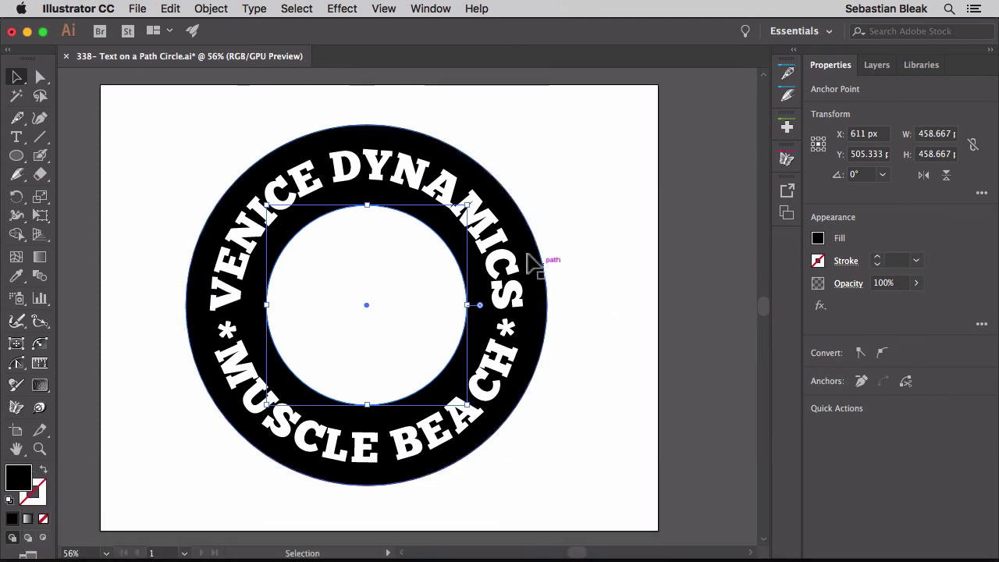
pyautogui.moveTo(466, 204); pyautogui.dragTo(476, 195)
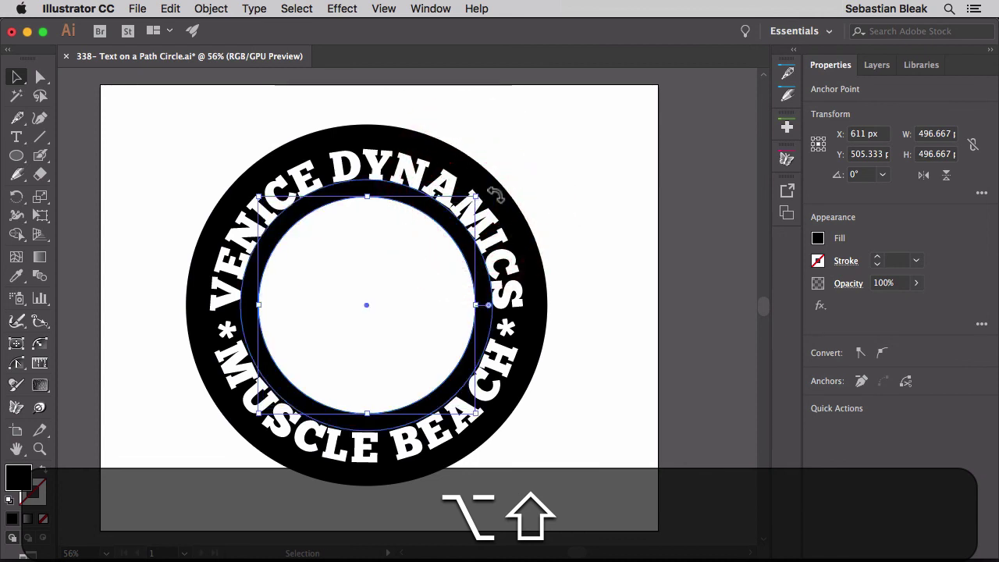
pyautogui.click(602, 209)
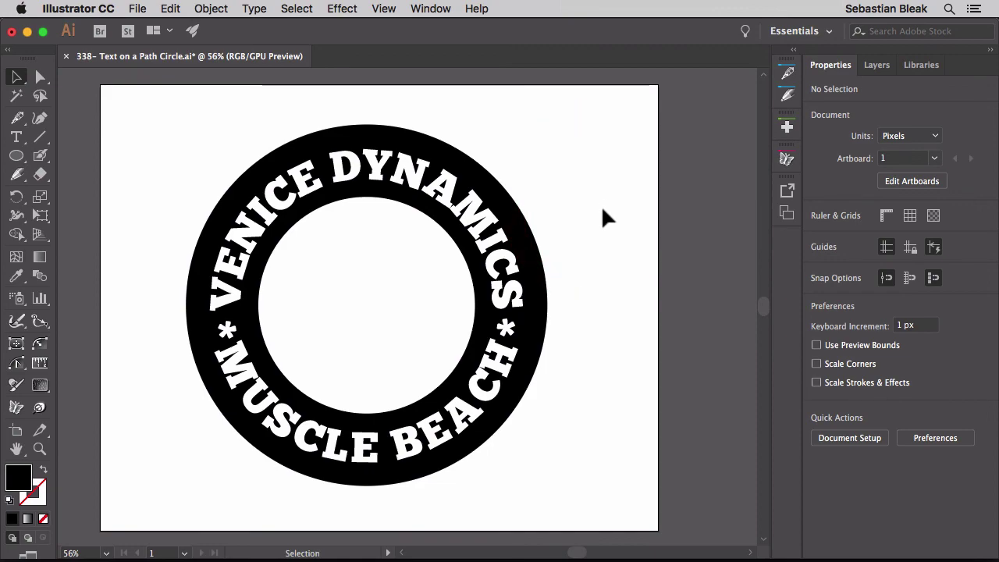